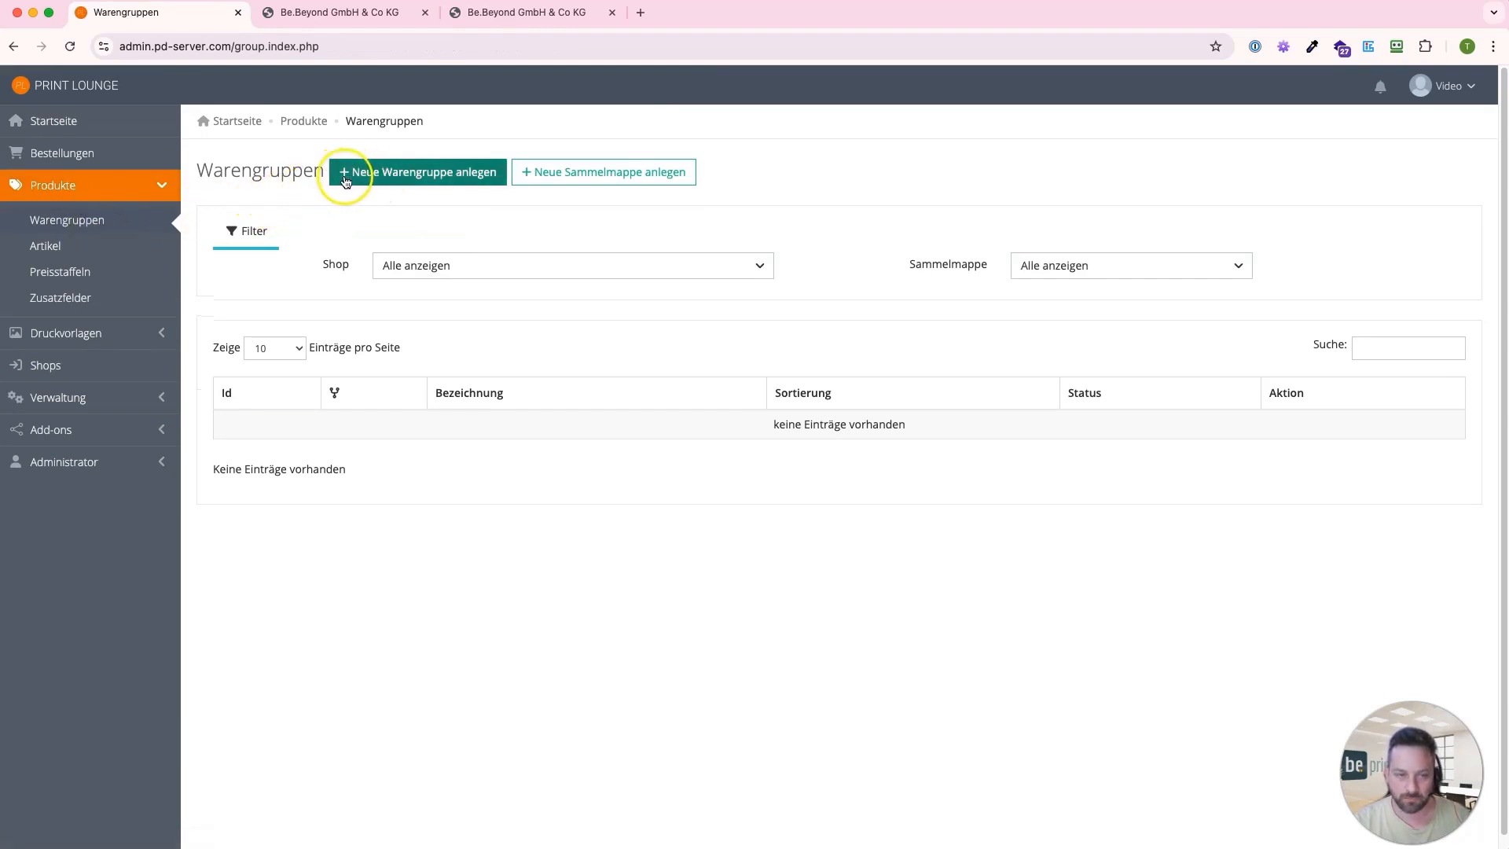
Create a new product group named "Visitenkarten" with the internal designation "Video"
{"action": "left_click", "coordinate": [395, 180]}
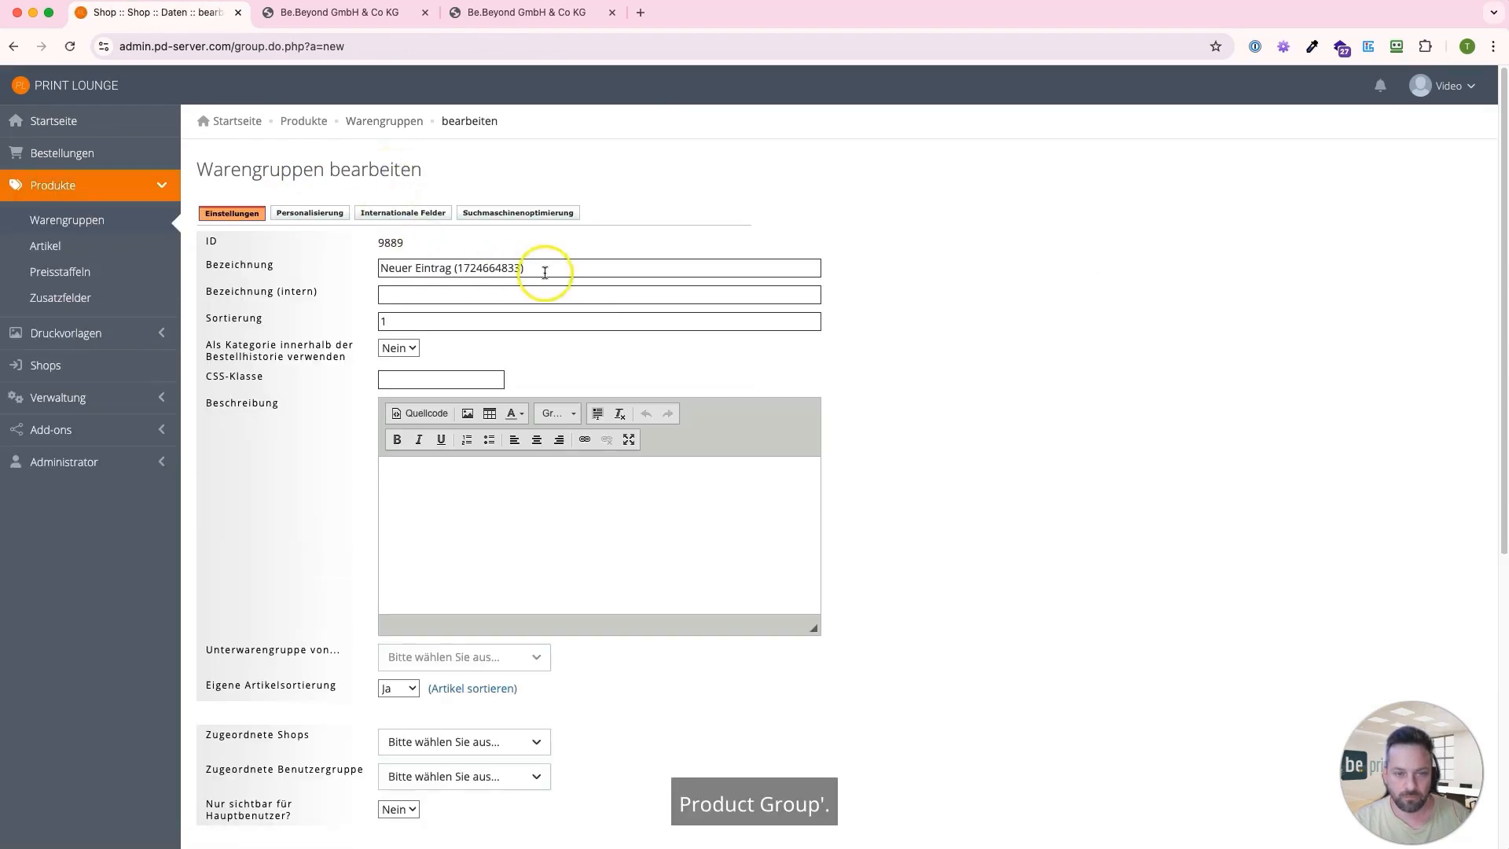
{"action": "left_click_drag", "start_coordinate": [541, 268], "coordinate": [334, 258]}
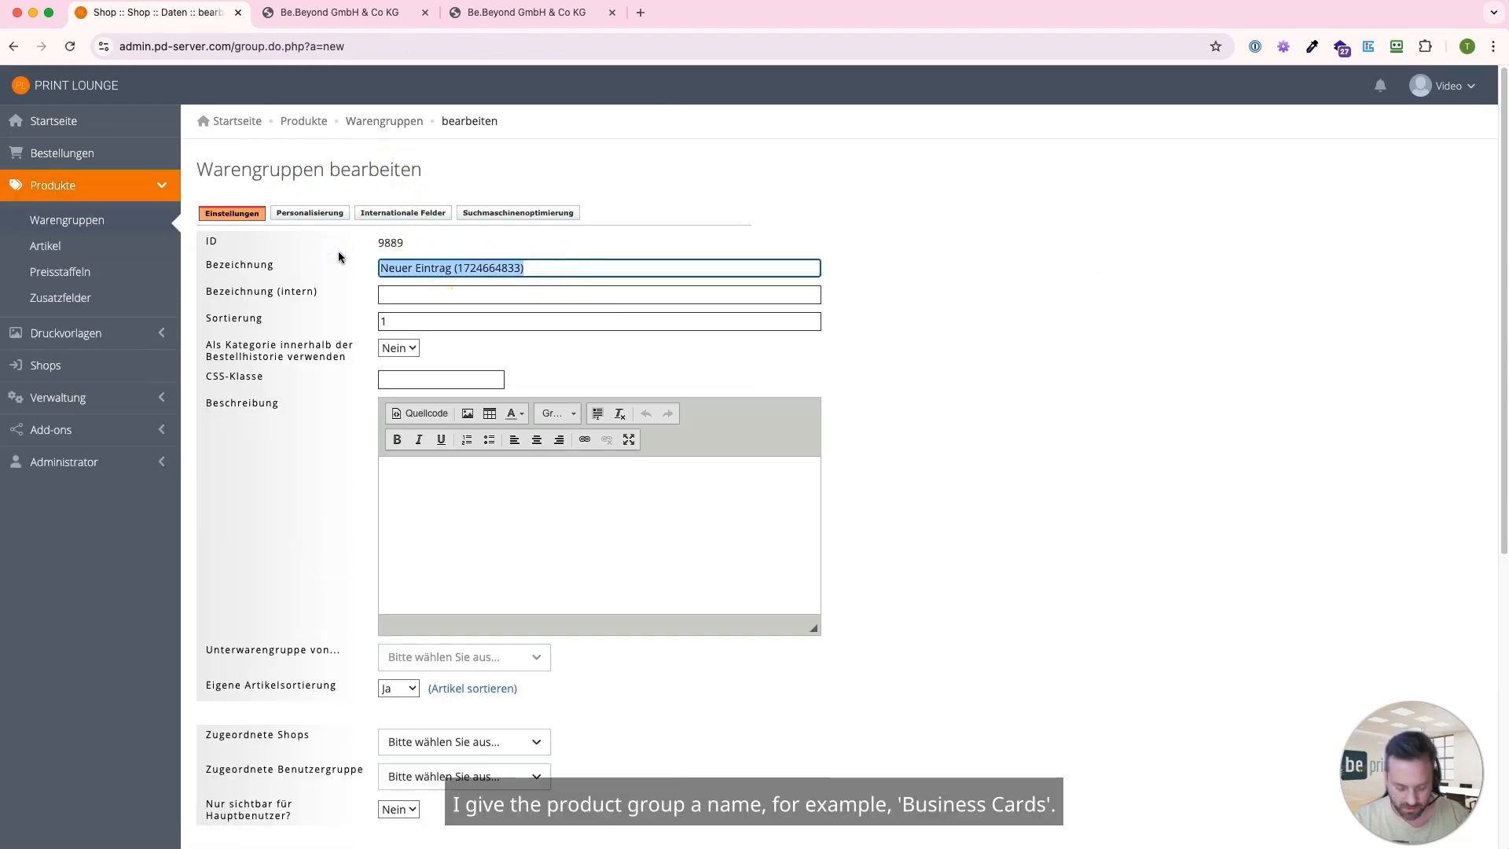
{"action": "type", "text": "Visitenkarten"}
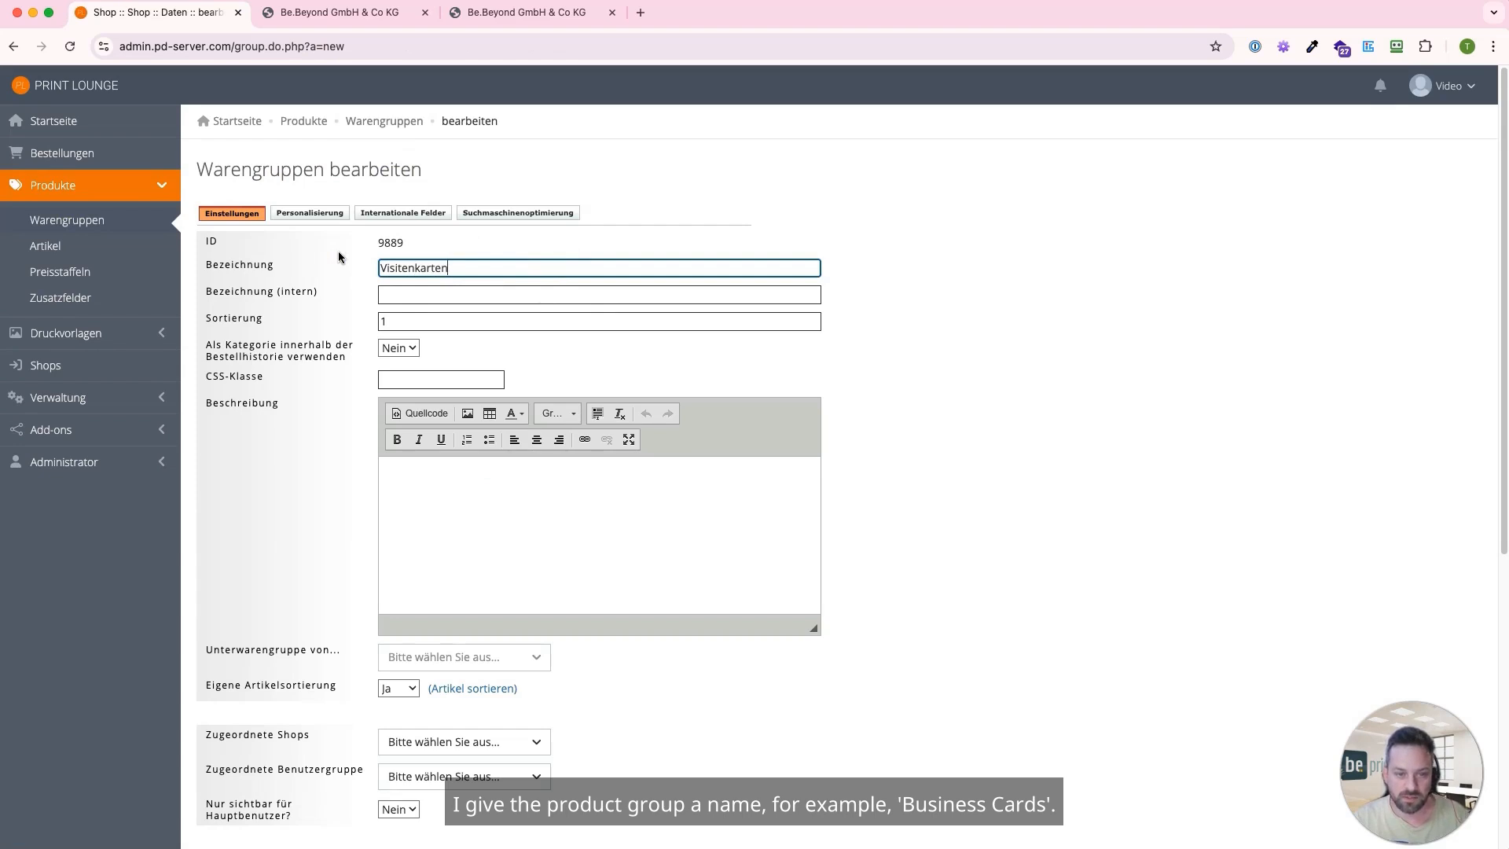
{"action": "key", "text": "Tab"}
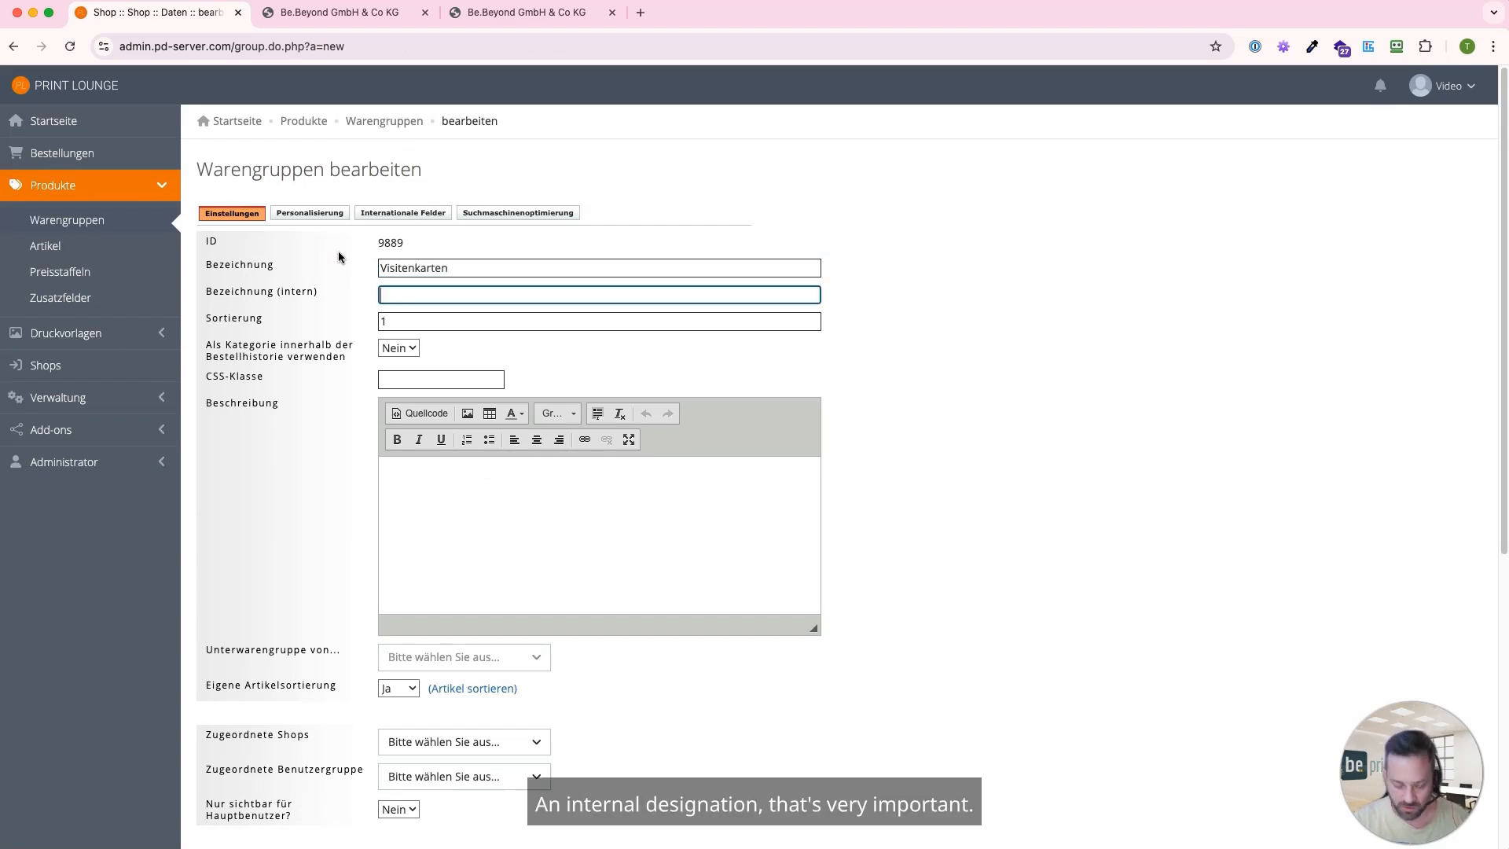
{"action": "type", "text": "Video"}
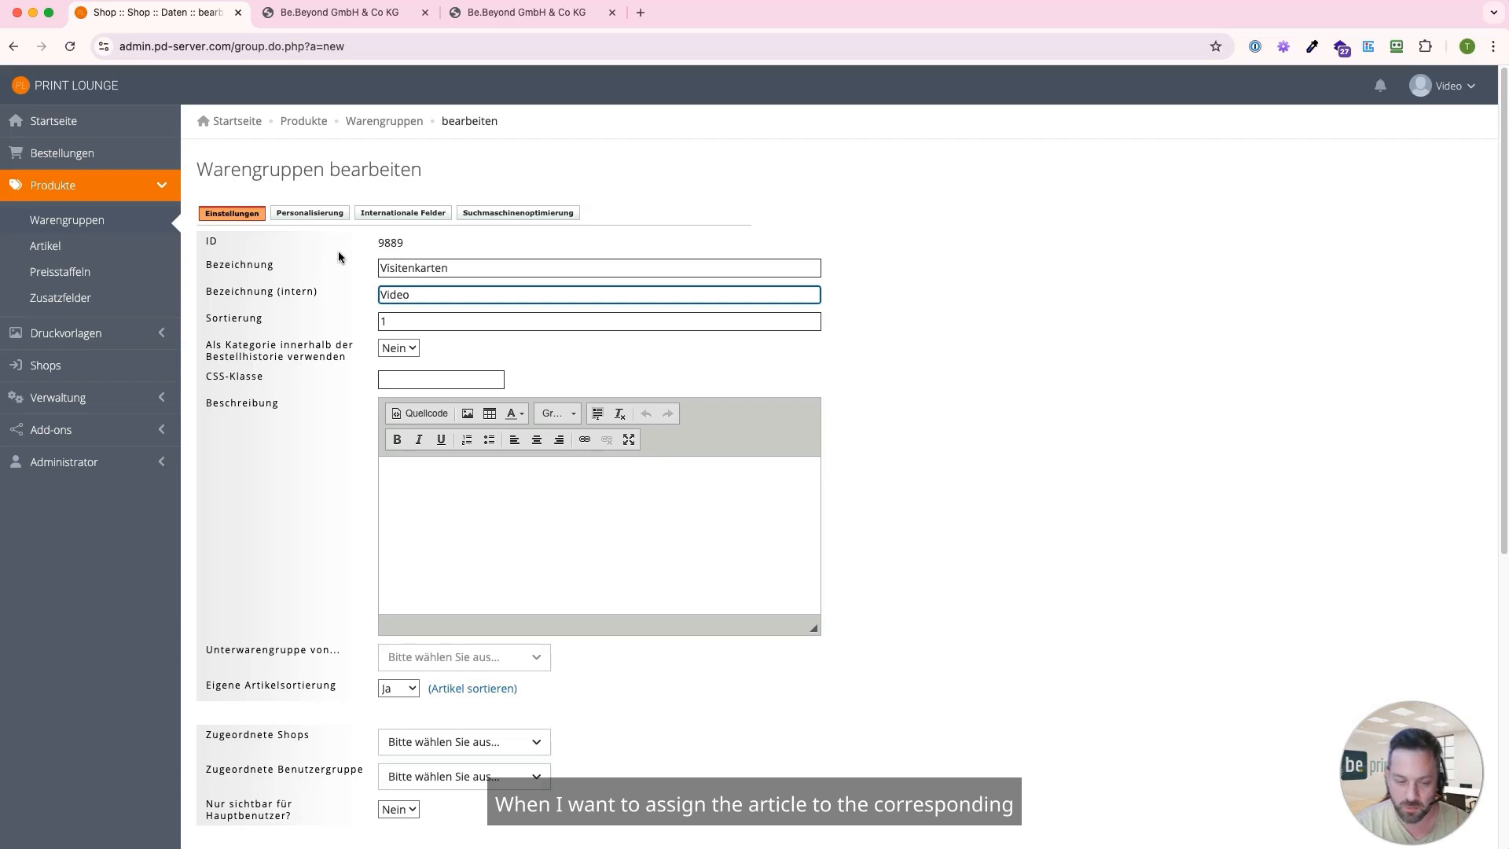
Set the product group's sorting to 10 and enter the description "4/4-farbig bedruckt"
{"action": "left_click", "coordinate": [409, 323]}
{"action": "type", "text": "1"}
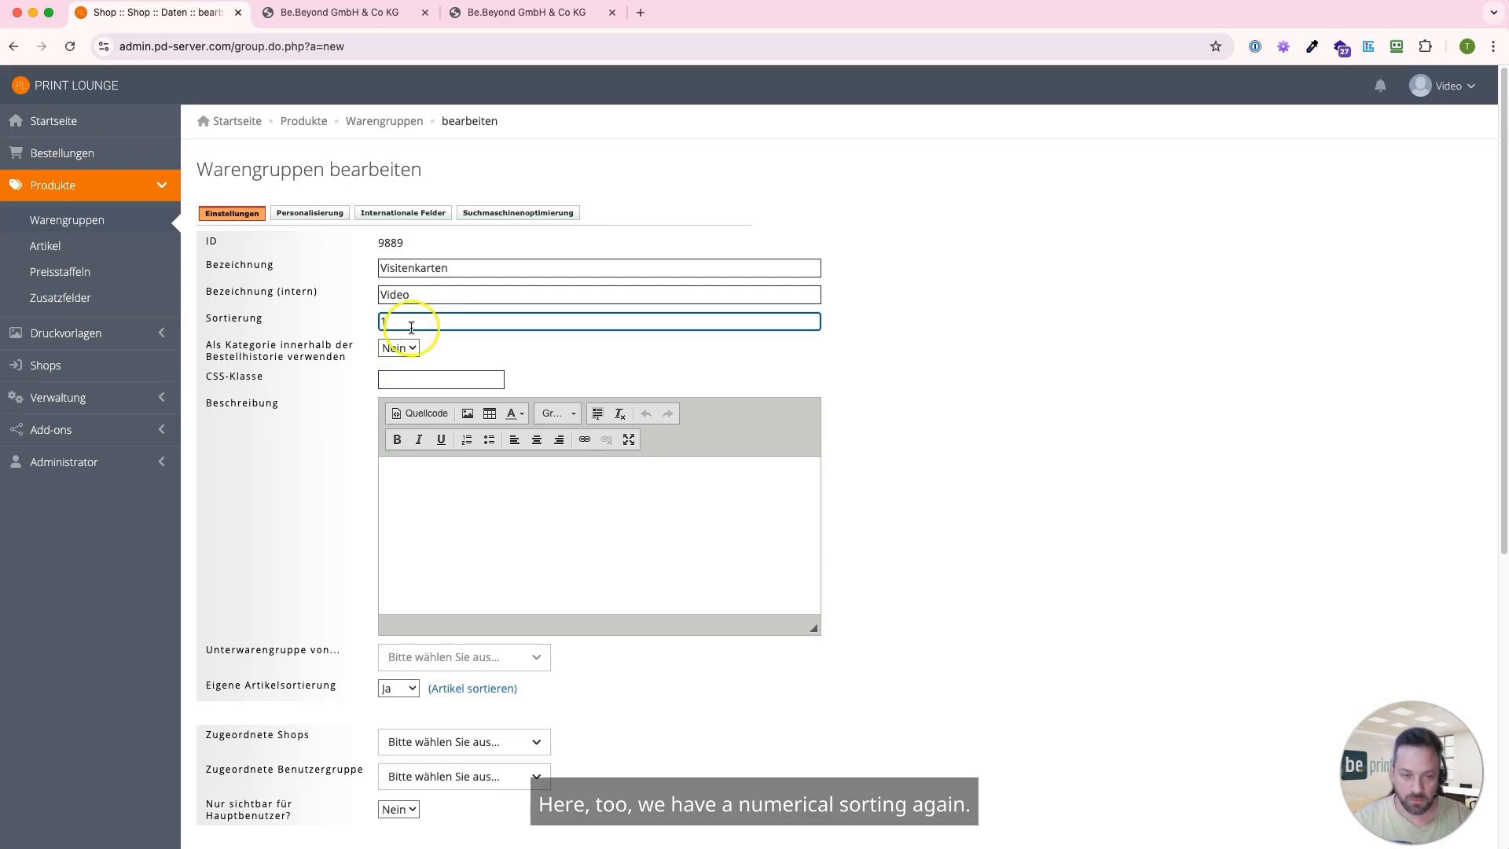
{"action": "type", "text": "0"}
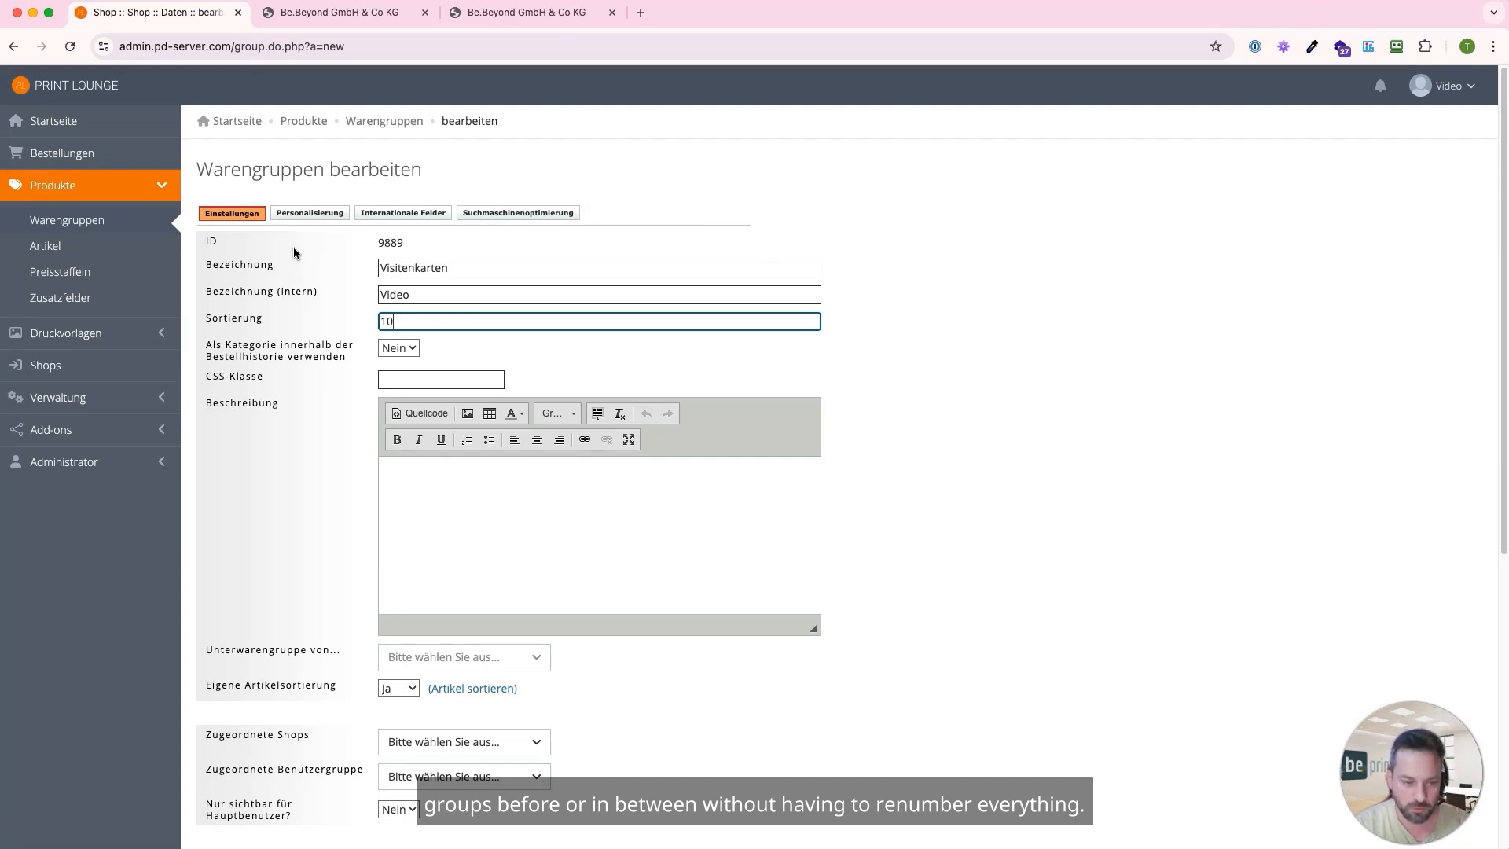
{"action": "left_click", "coordinate": [452, 488]}
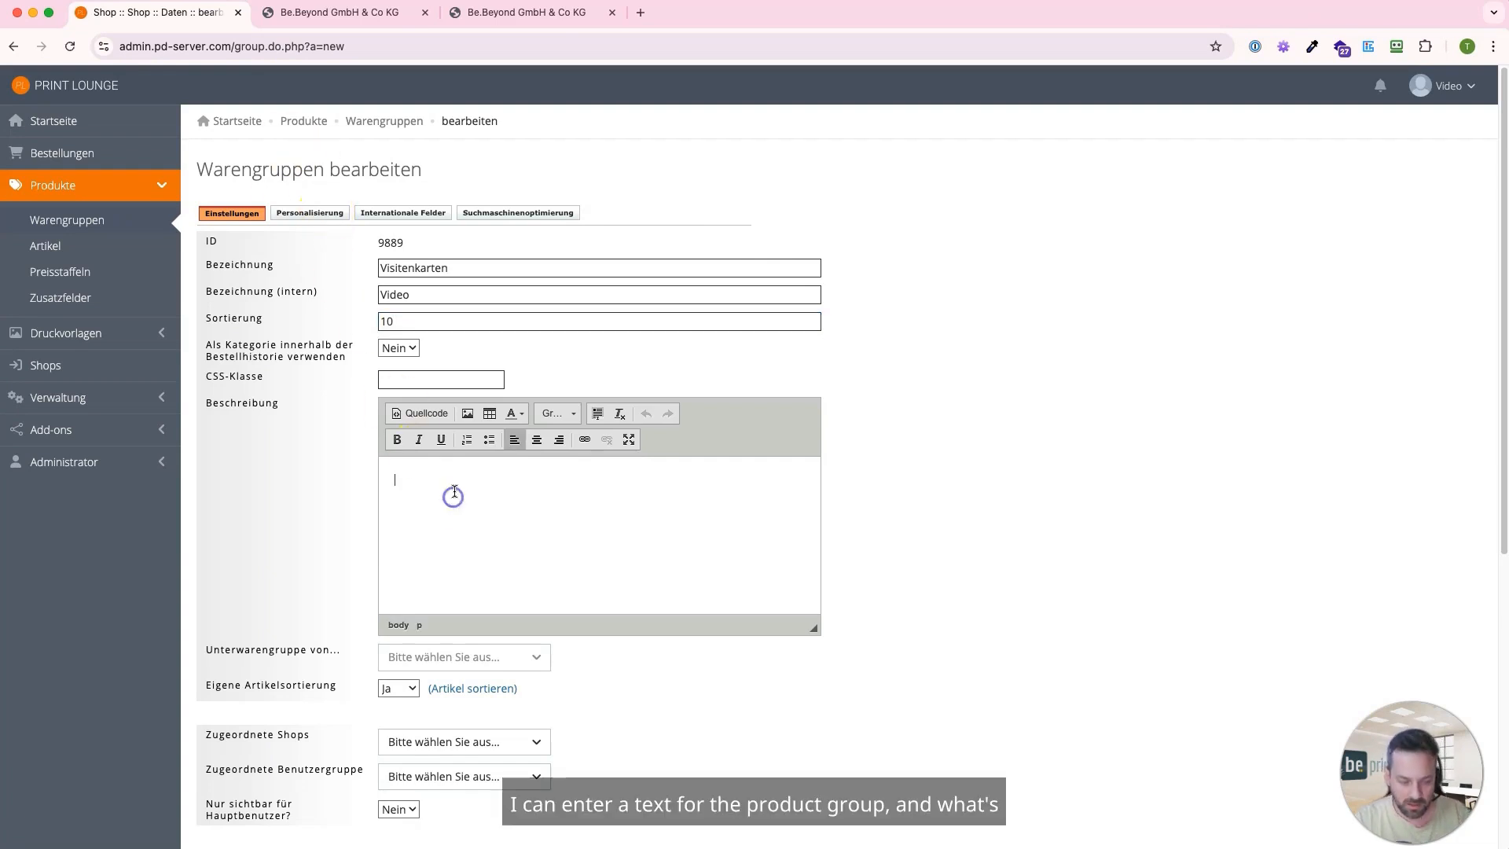
{"action": "type", "text": "4/4"}
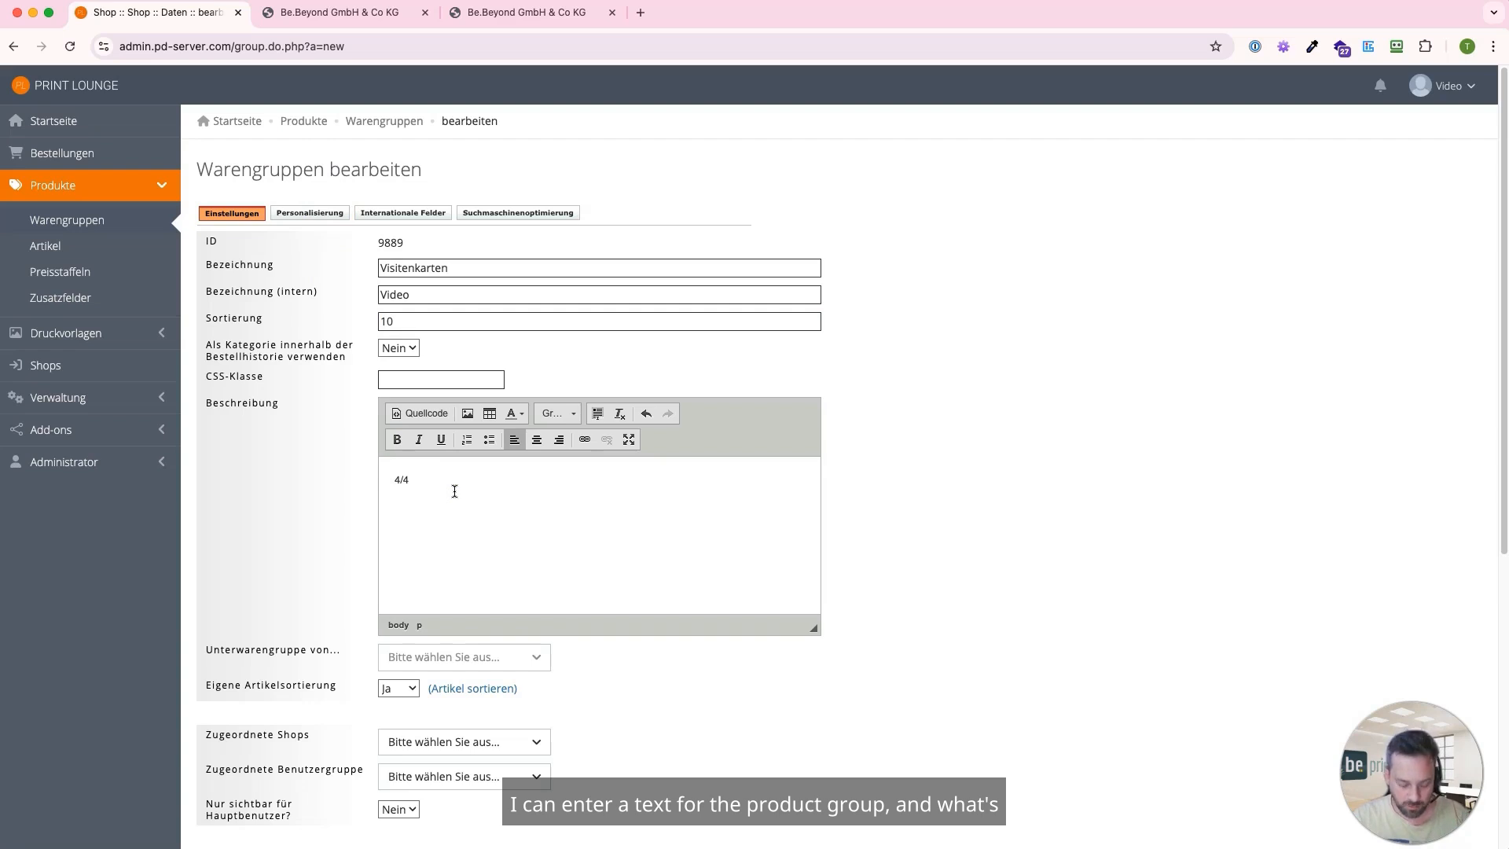
{"action": "type", "text": "-farbig bedruckt"}
Assign the product group to the shop Be.Beyond GmbH & Co KG
{"action": "scroll", "coordinate": [448, 511], "scroll_direction": "down", "scroll_amount": 3}
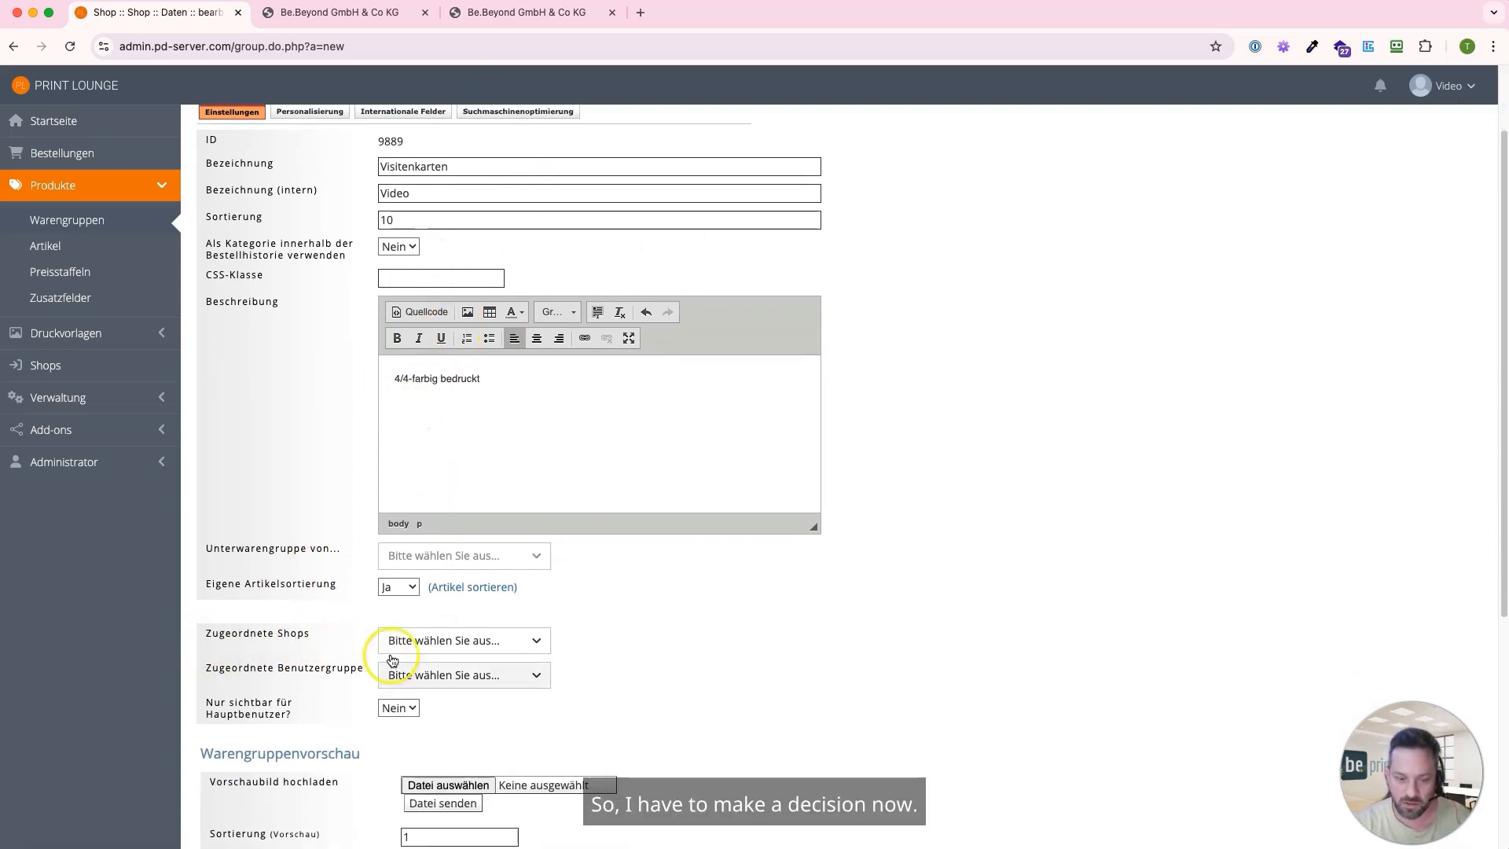
{"action": "left_click", "coordinate": [444, 646]}
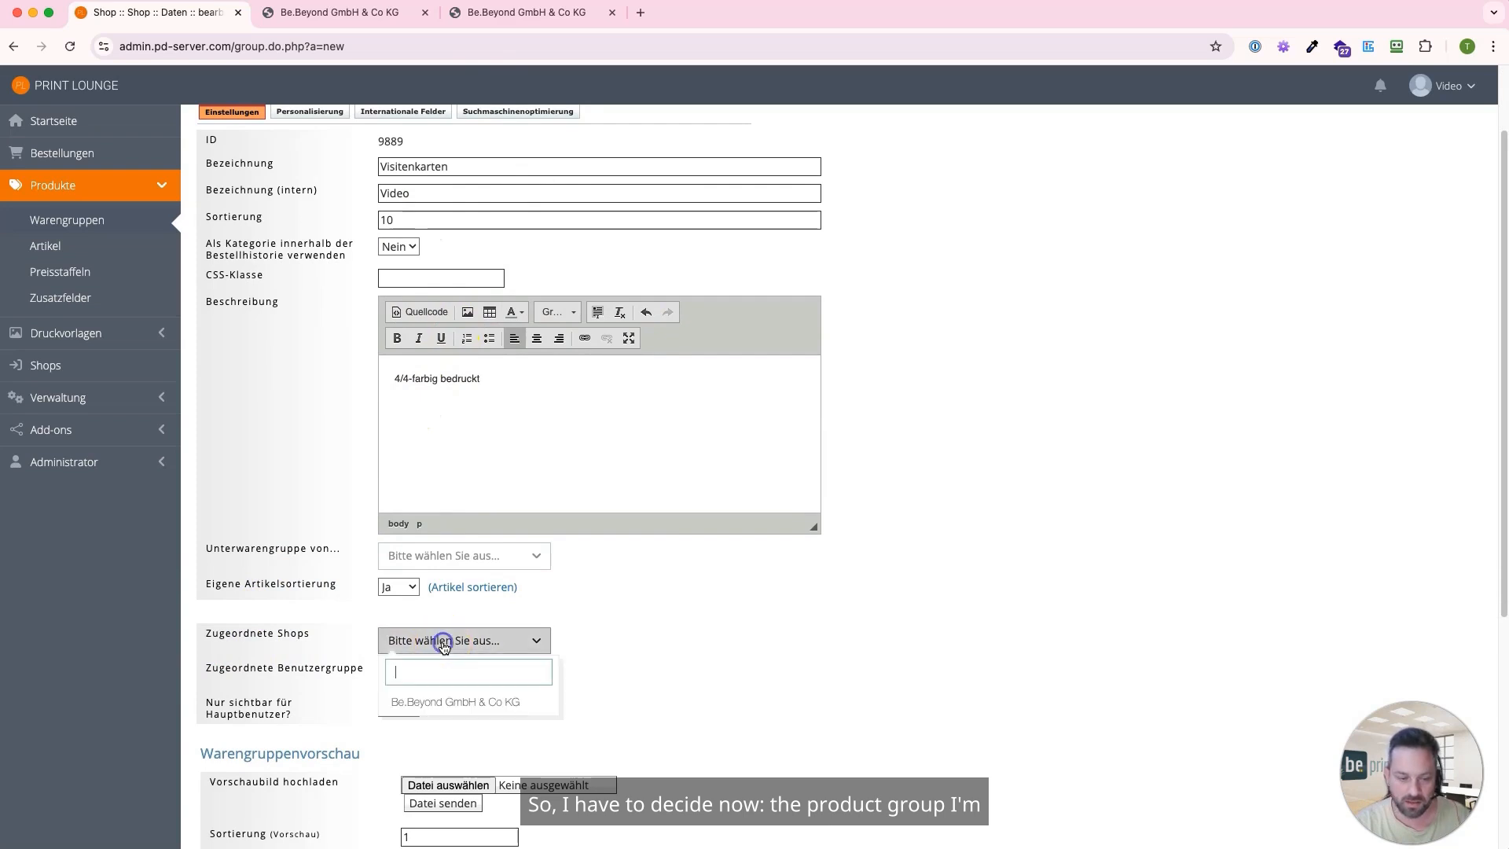
{"action": "left_click", "coordinate": [476, 703]}
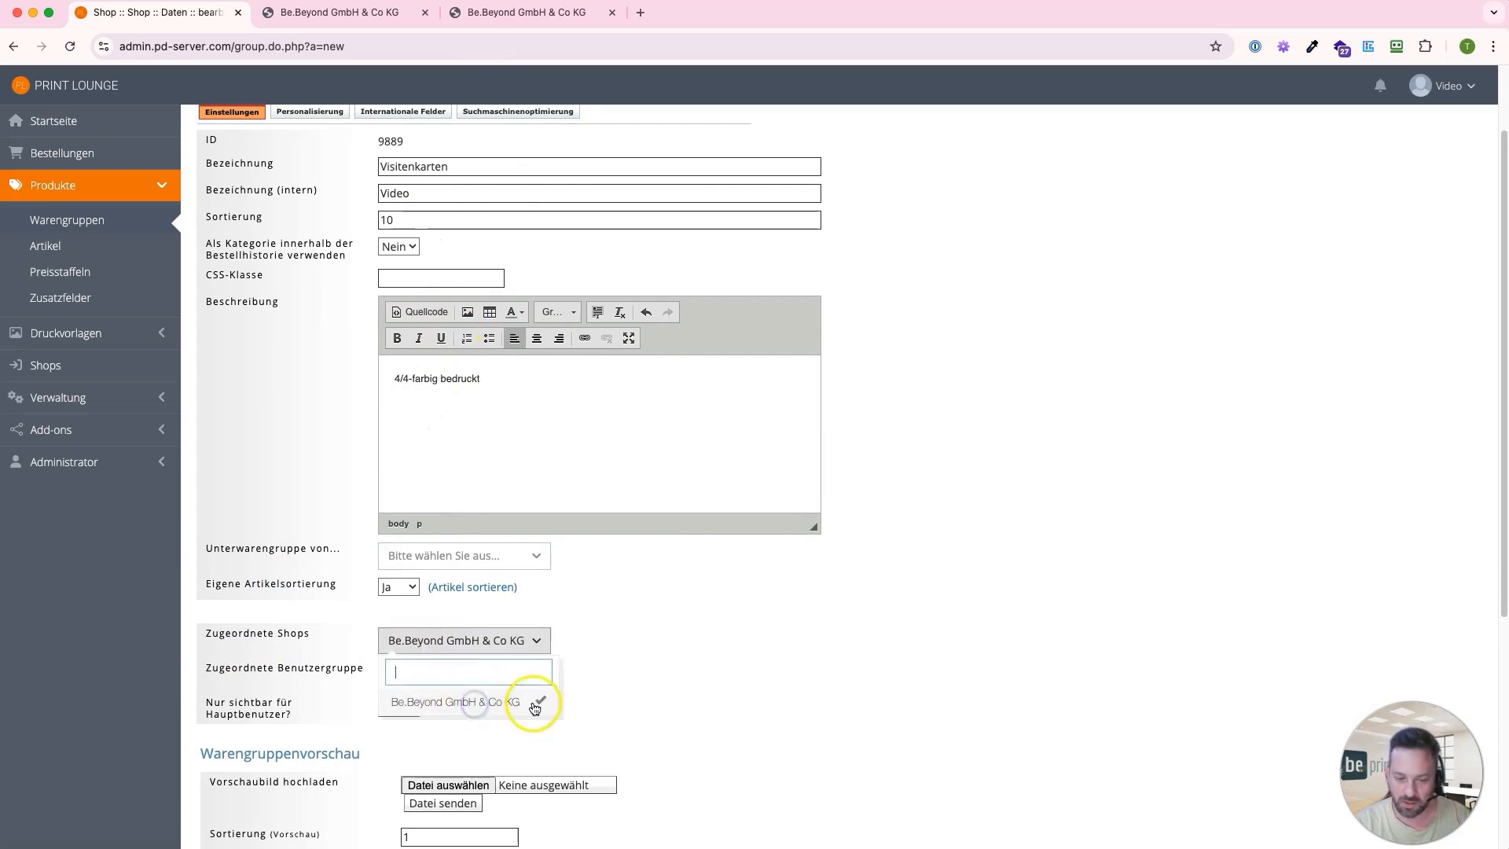
{"action": "left_click", "coordinate": [648, 671]}
Upload visitenkarten.jpg from the Schulungsvideo folder as the product group's preview image
{"action": "scroll", "coordinate": [560, 658], "scroll_direction": "down", "scroll_amount": 1}
{"action": "scroll", "coordinate": [561, 664], "scroll_direction": "down", "scroll_amount": 5}
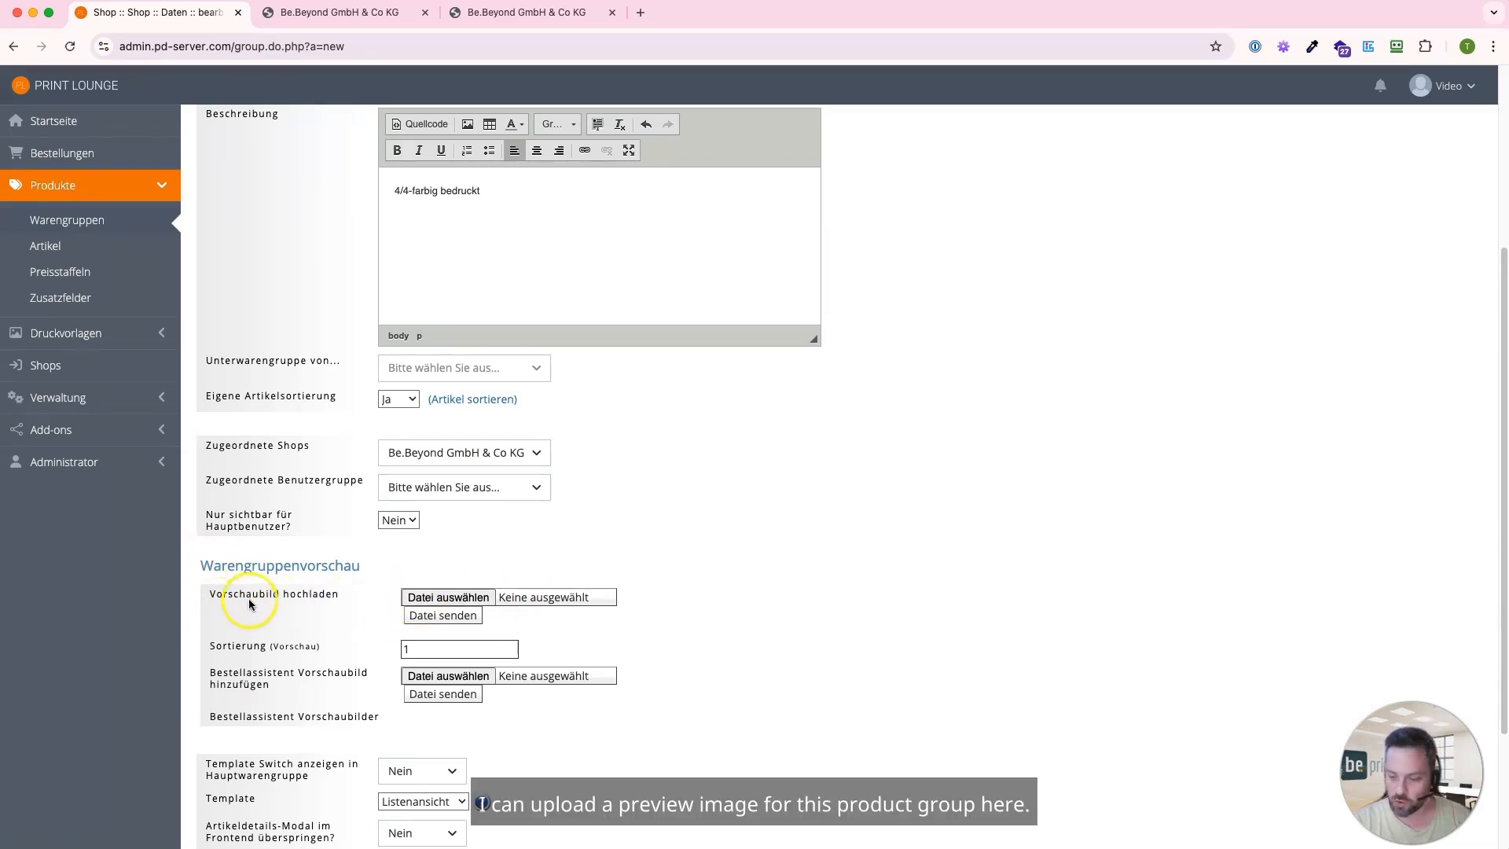
{"action": "left_click", "coordinate": [421, 600]}
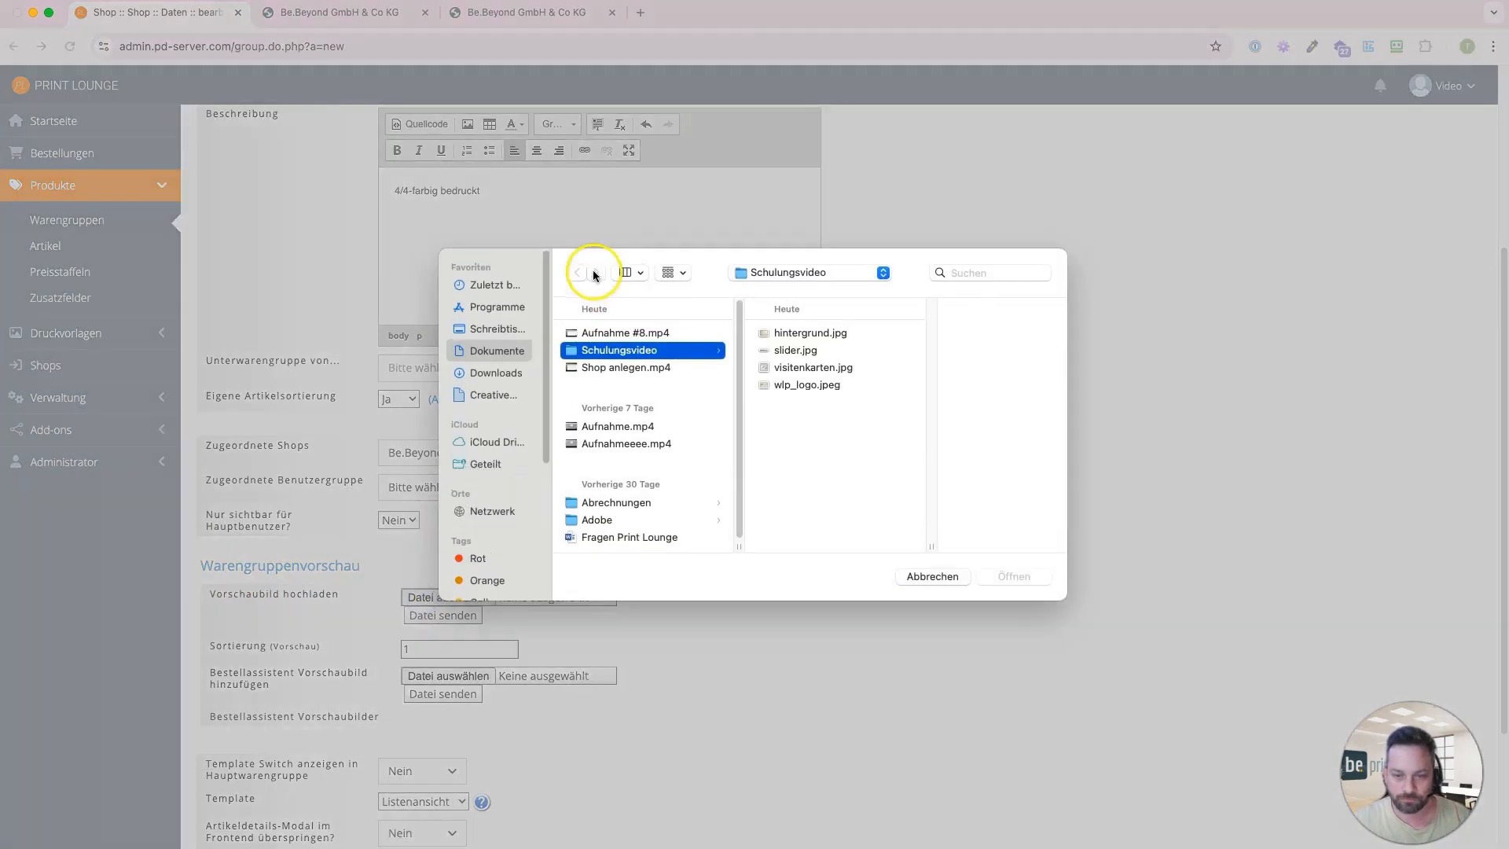
{"action": "left_click", "coordinate": [787, 371]}
{"action": "double_click", "coordinate": [787, 371]}
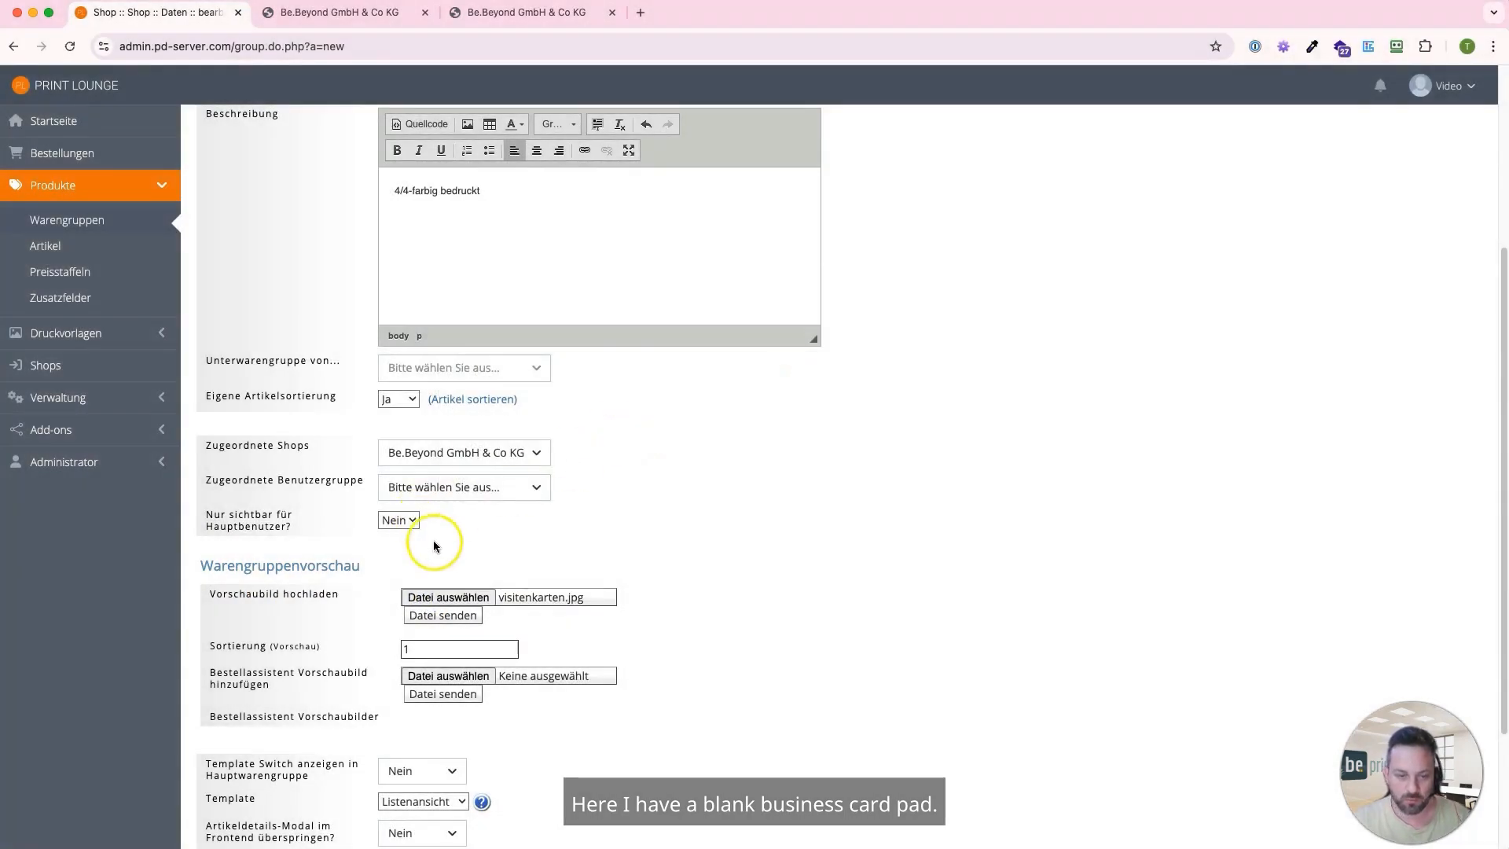
{"action": "left_click", "coordinate": [451, 619]}
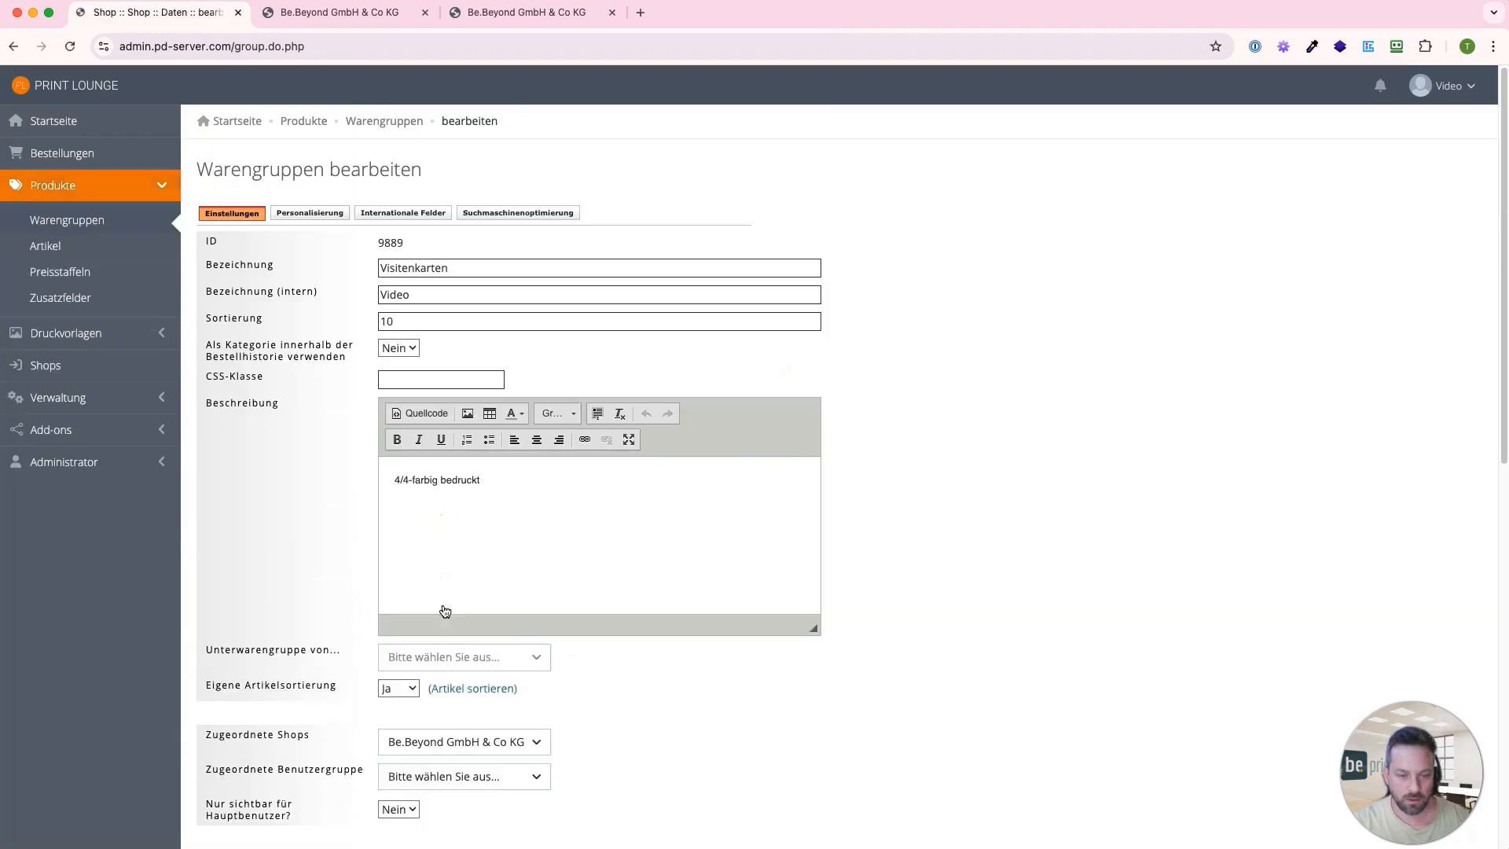
Set the product group's status to Ok and save the changes
{"action": "scroll", "coordinate": [397, 503], "scroll_direction": "down", "scroll_amount": 5}
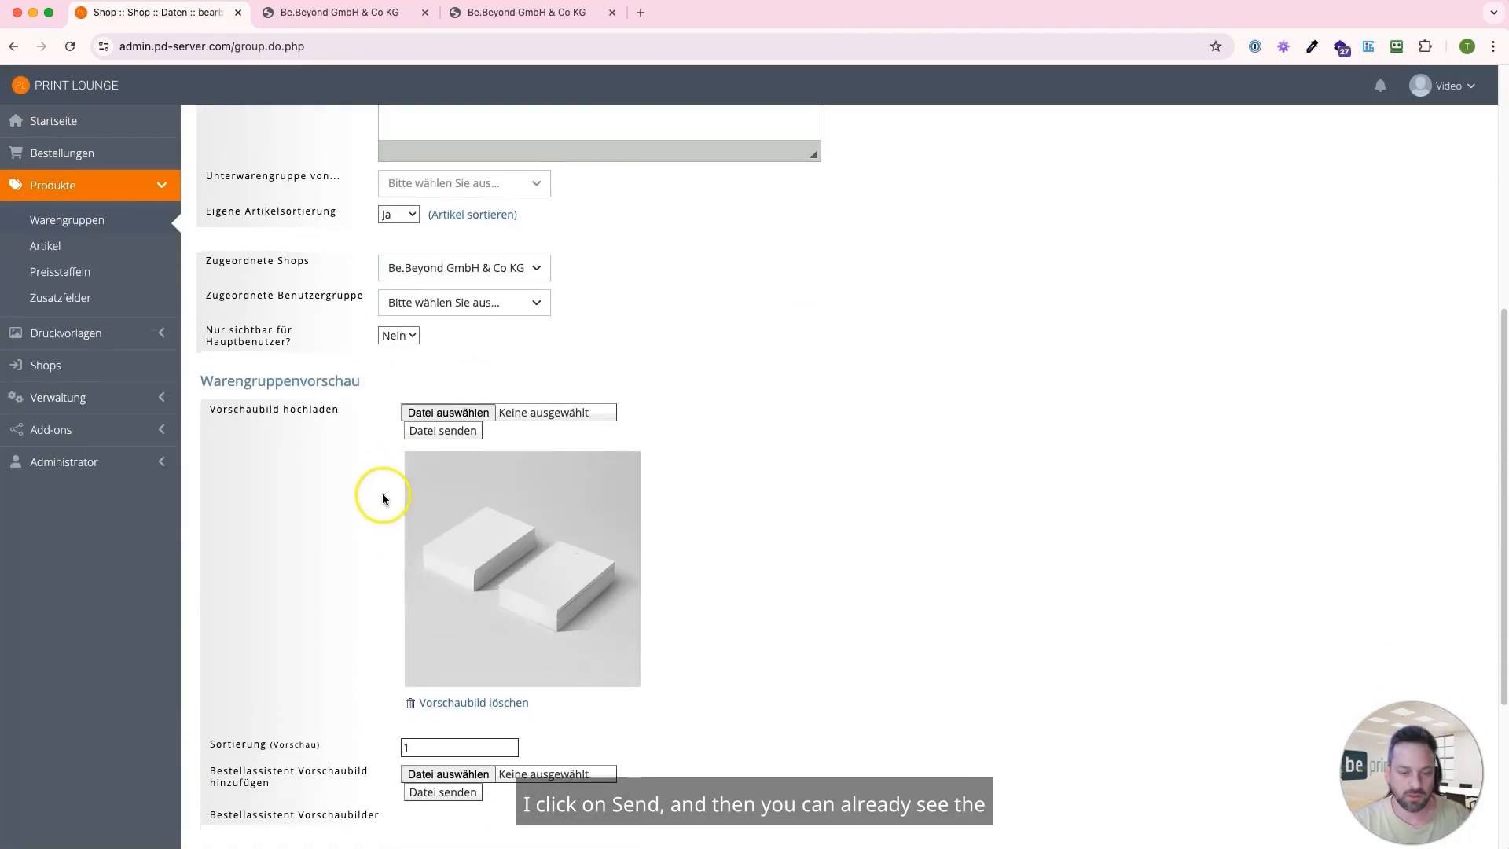
{"action": "scroll", "coordinate": [407, 586], "scroll_direction": "down", "scroll_amount": 3}
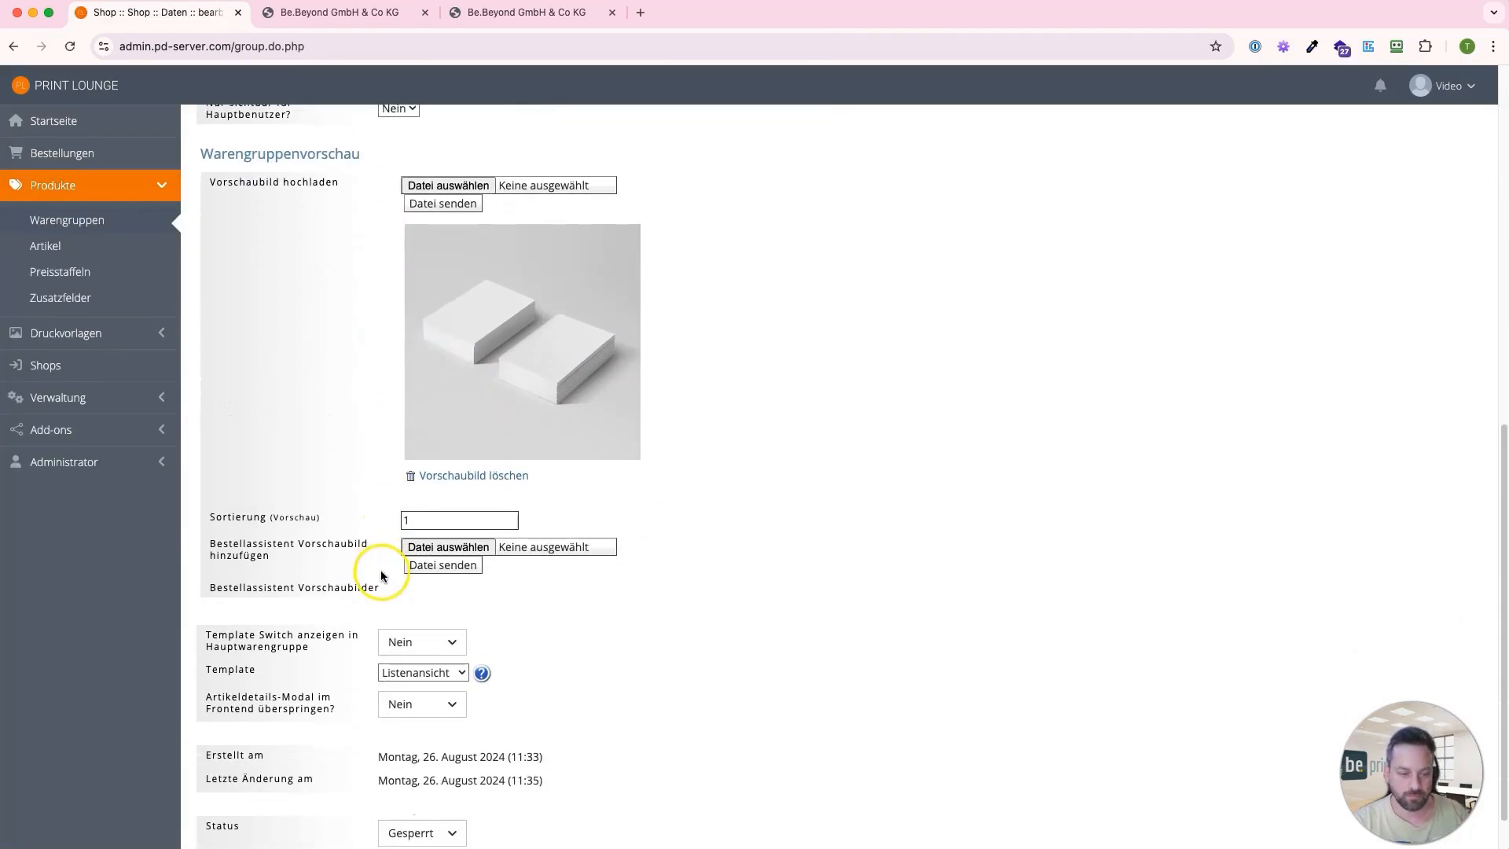
{"action": "left_click", "coordinate": [441, 778]}
{"action": "left_click", "coordinate": [396, 803]}
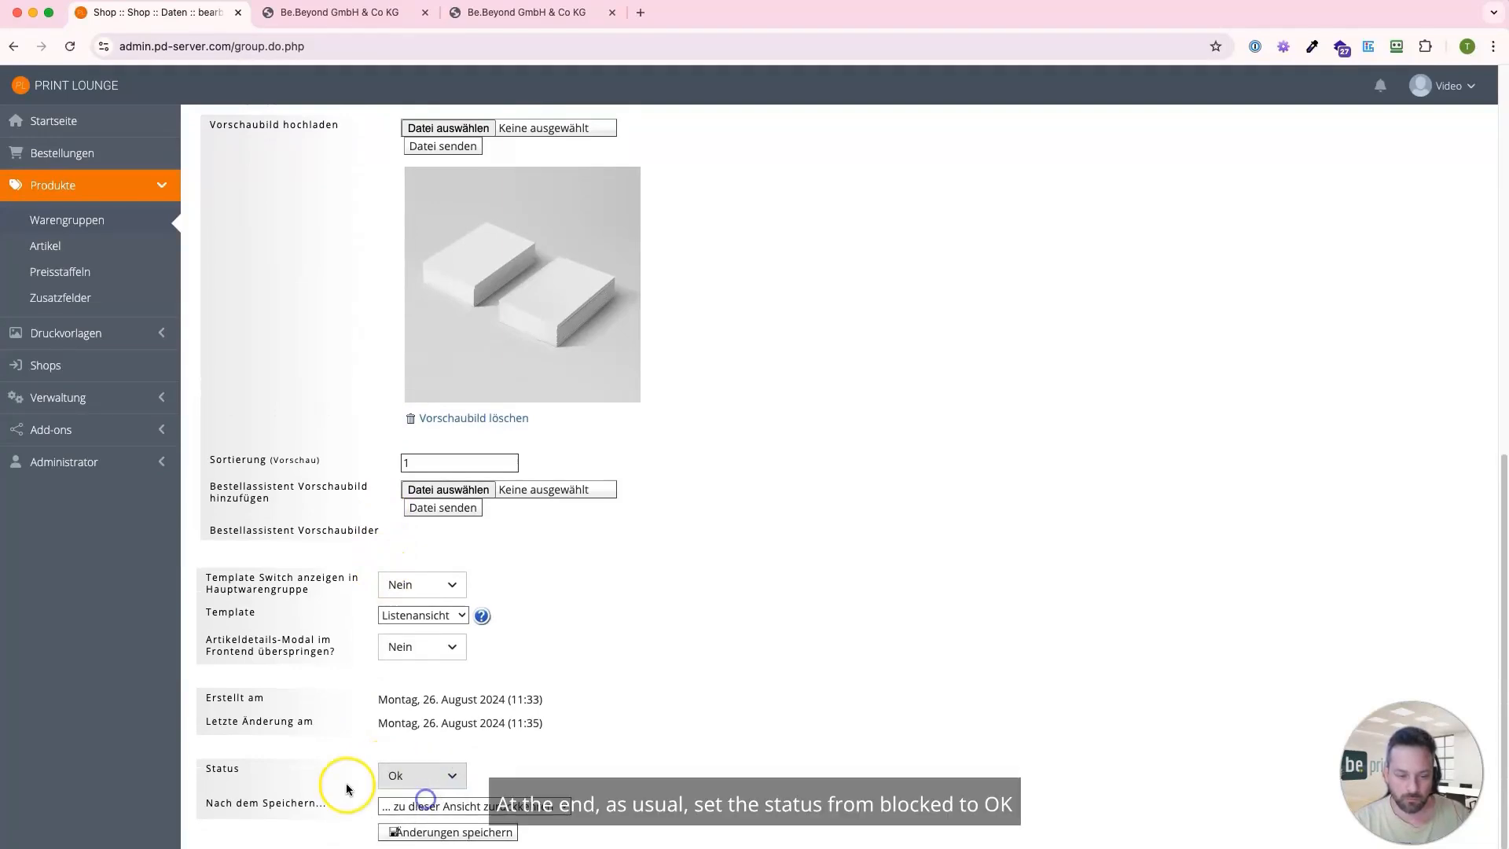
{"action": "left_click", "coordinate": [417, 835]}
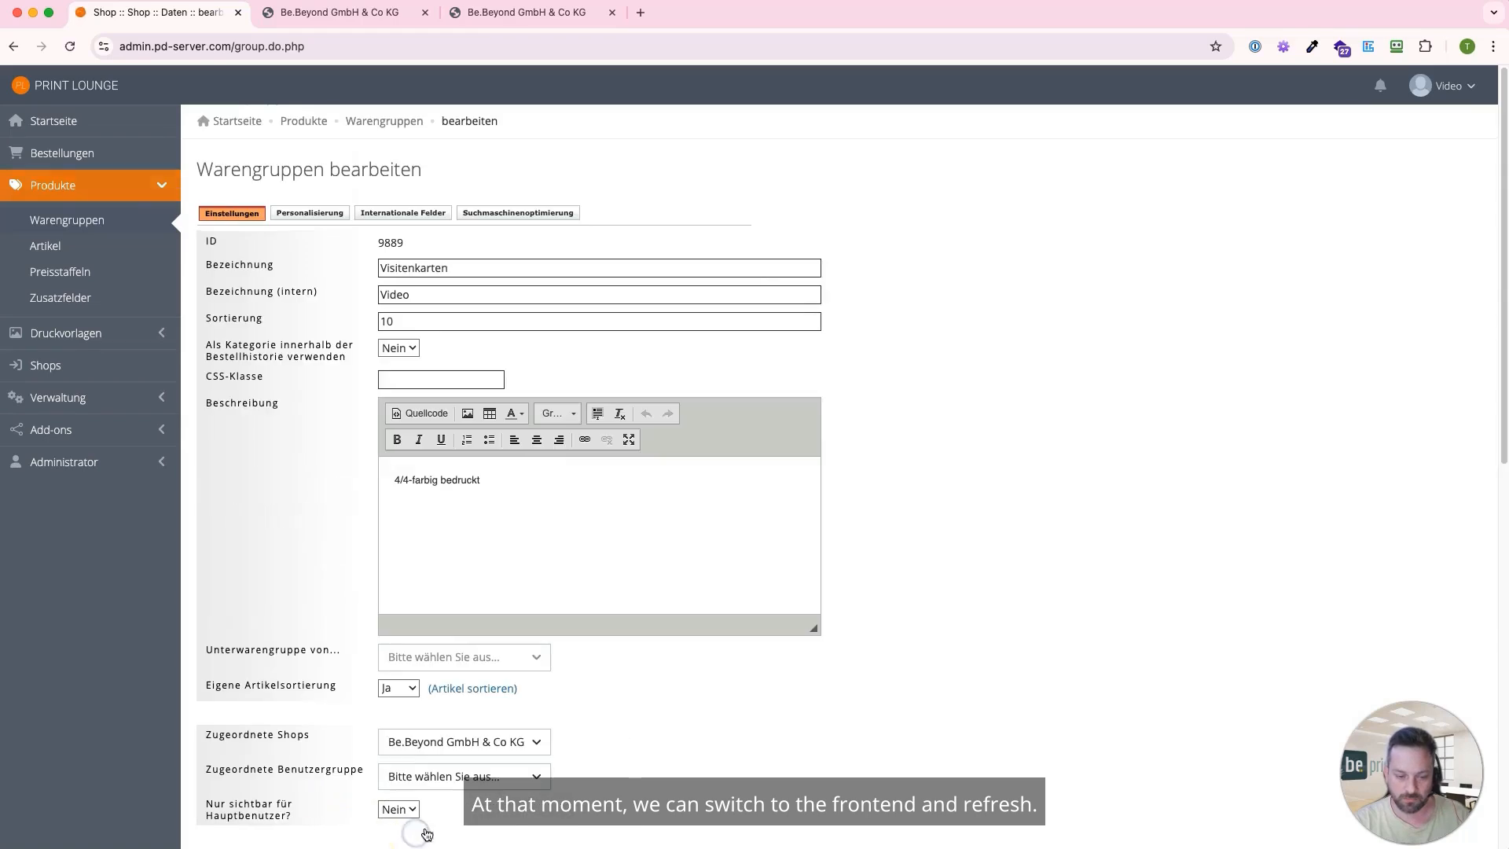
Switch to the shop frontend and reload its welcome page to check the Visitenkarten product group
{"action": "left_click", "coordinate": [322, 12]}
{"action": "key", "text": "super+r"}
{"action": "scroll", "coordinate": [226, 258], "scroll_direction": "down", "scroll_amount": 1}
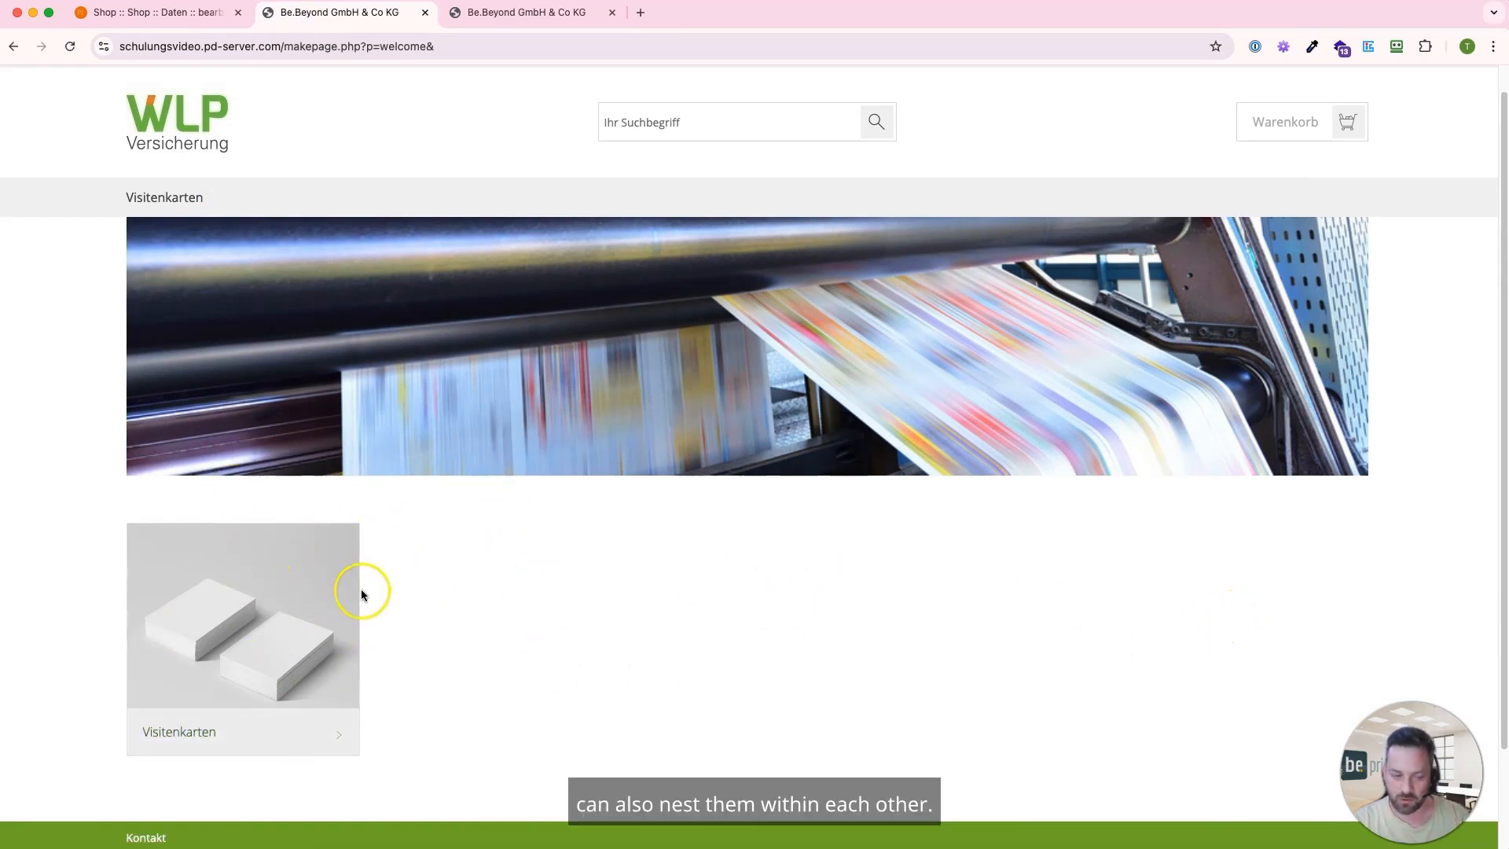
Return to the product group's backend settings and examine the option for making it a subgroup of another group
{"action": "left_click", "coordinate": [102, 12]}
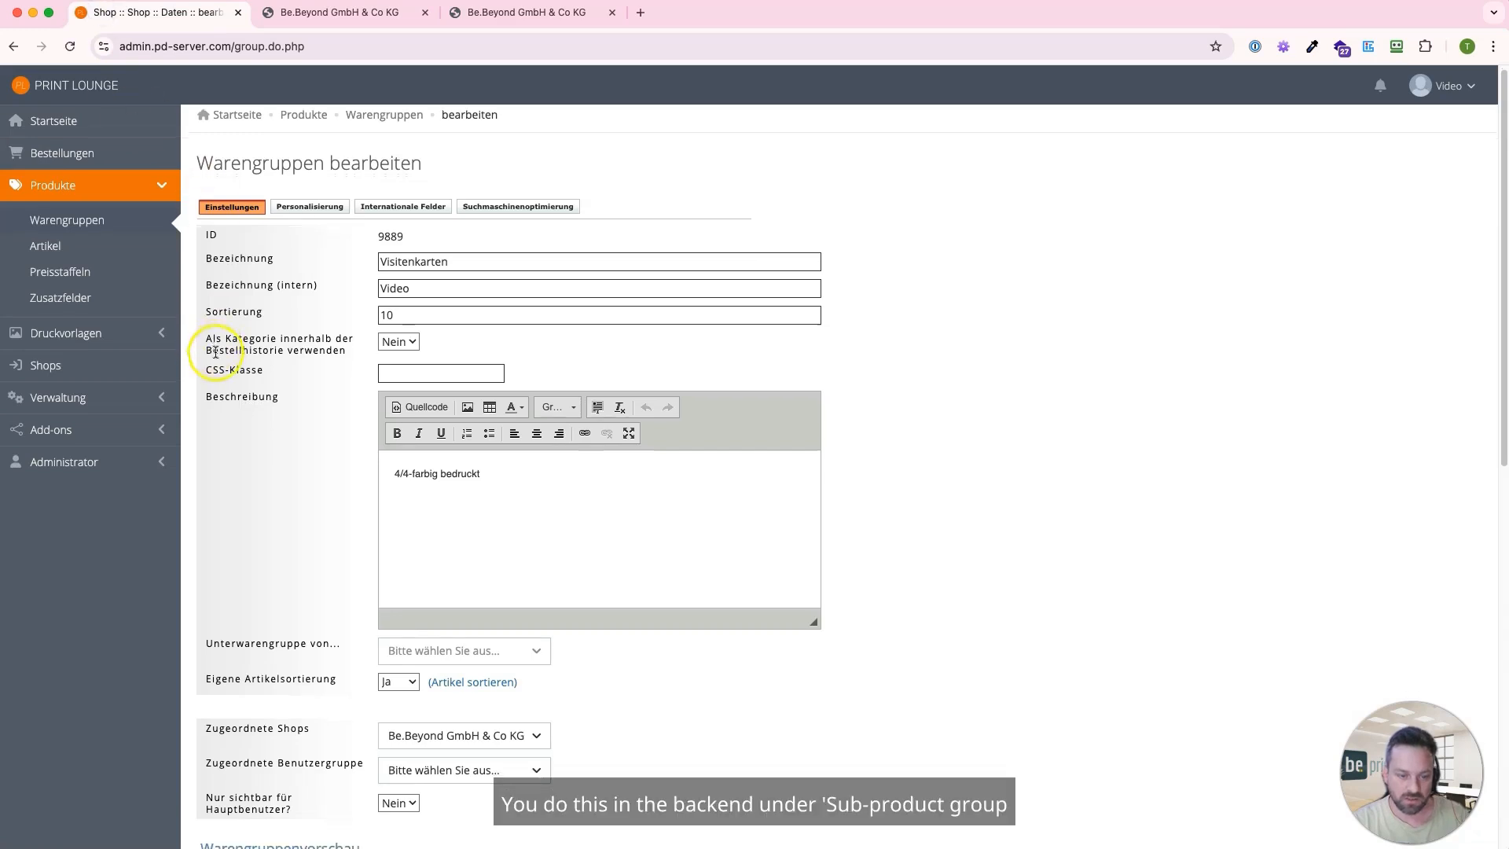
{"action": "scroll", "coordinate": [260, 393], "scroll_direction": "down", "scroll_amount": 5}
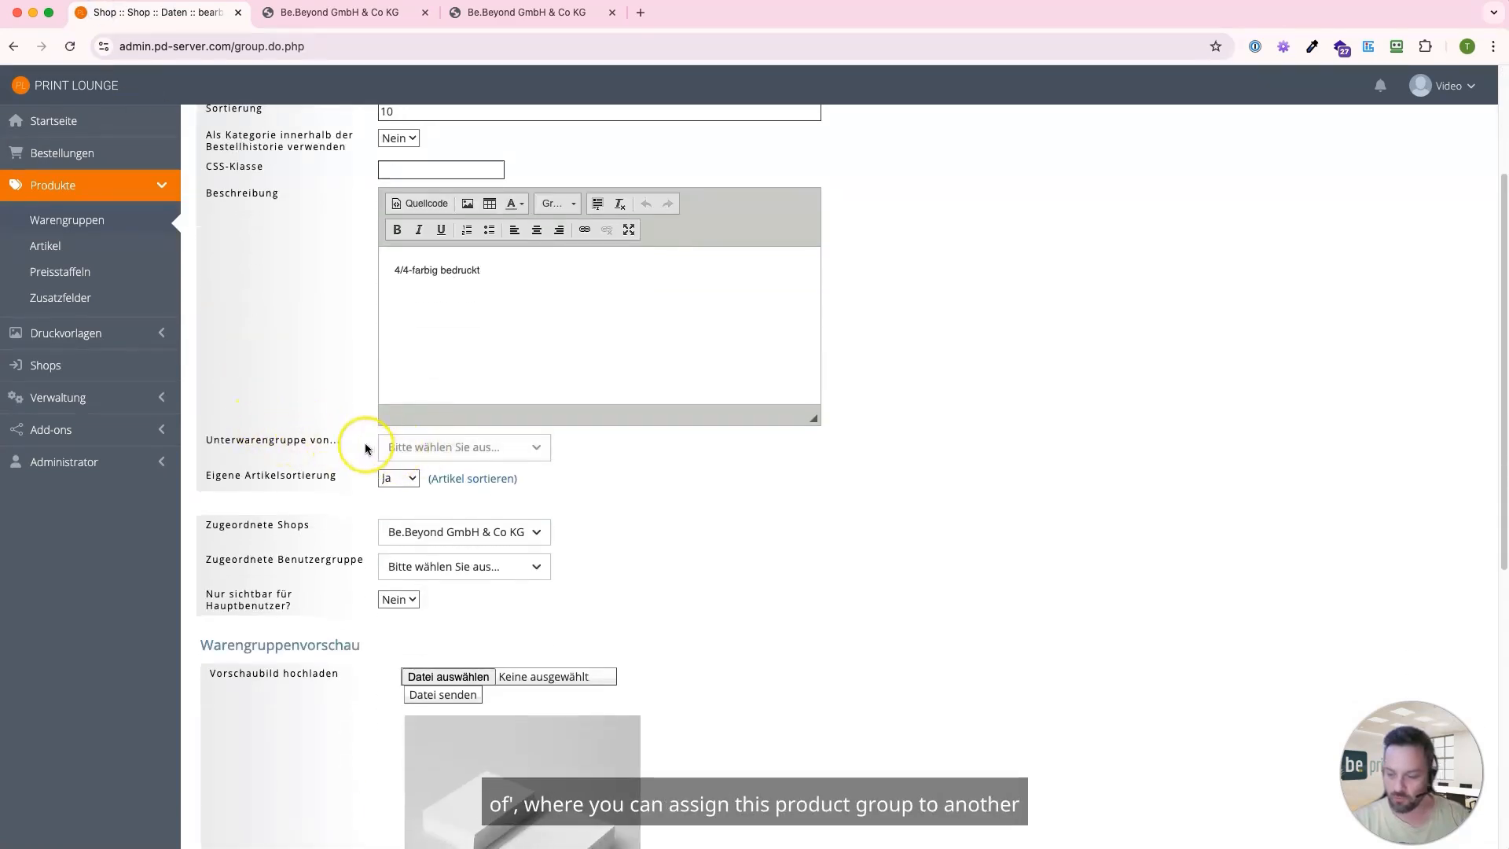
{"action": "scroll", "coordinate": [270, 418], "scroll_direction": "up", "scroll_amount": 5}
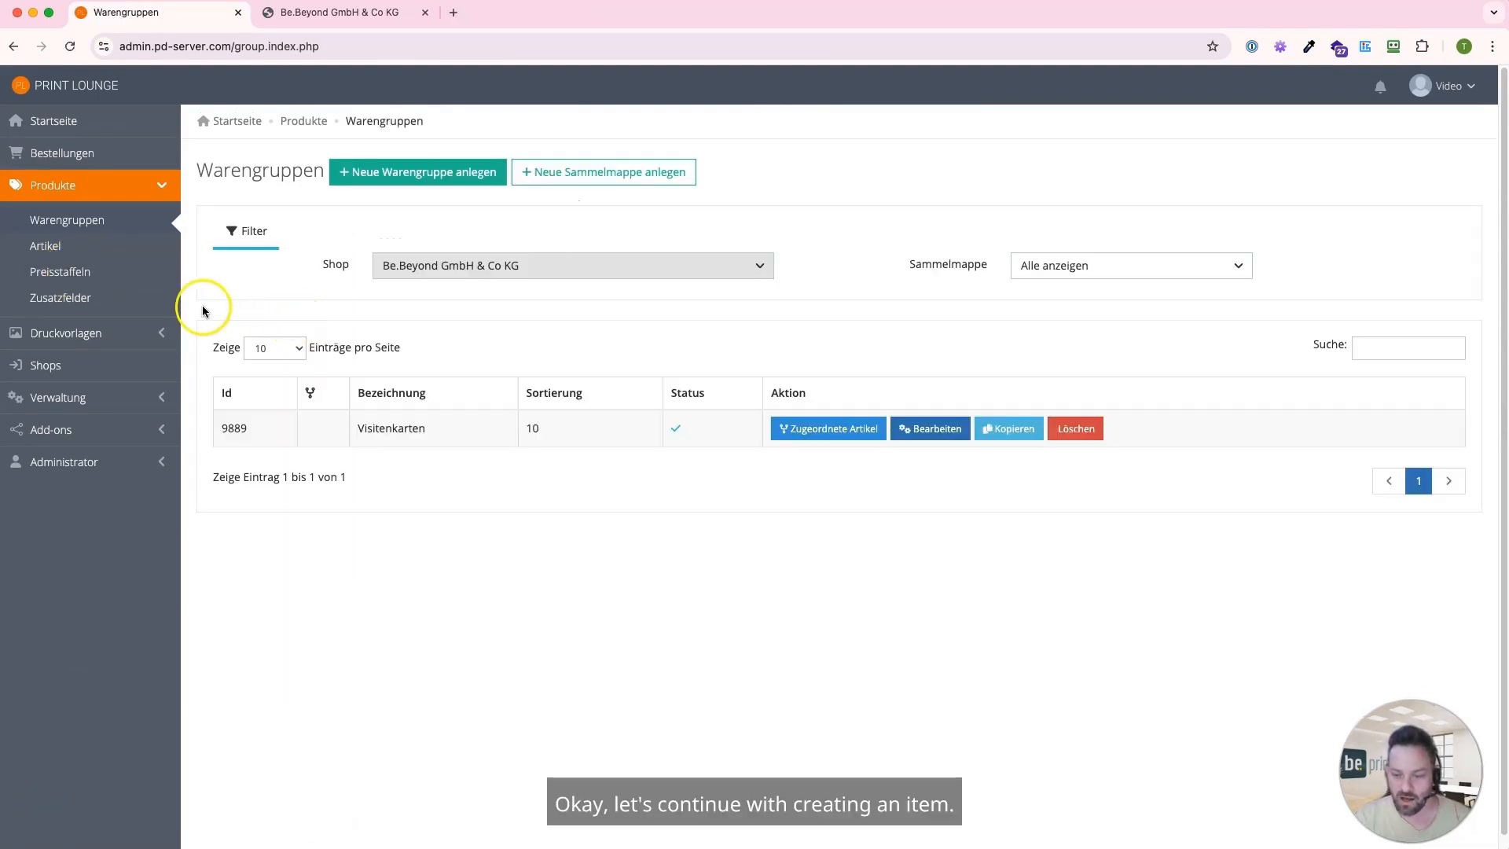
Create a new article with sorting 10 and the designation "Visitenkarte Video"
{"action": "left_click", "coordinate": [58, 251]}
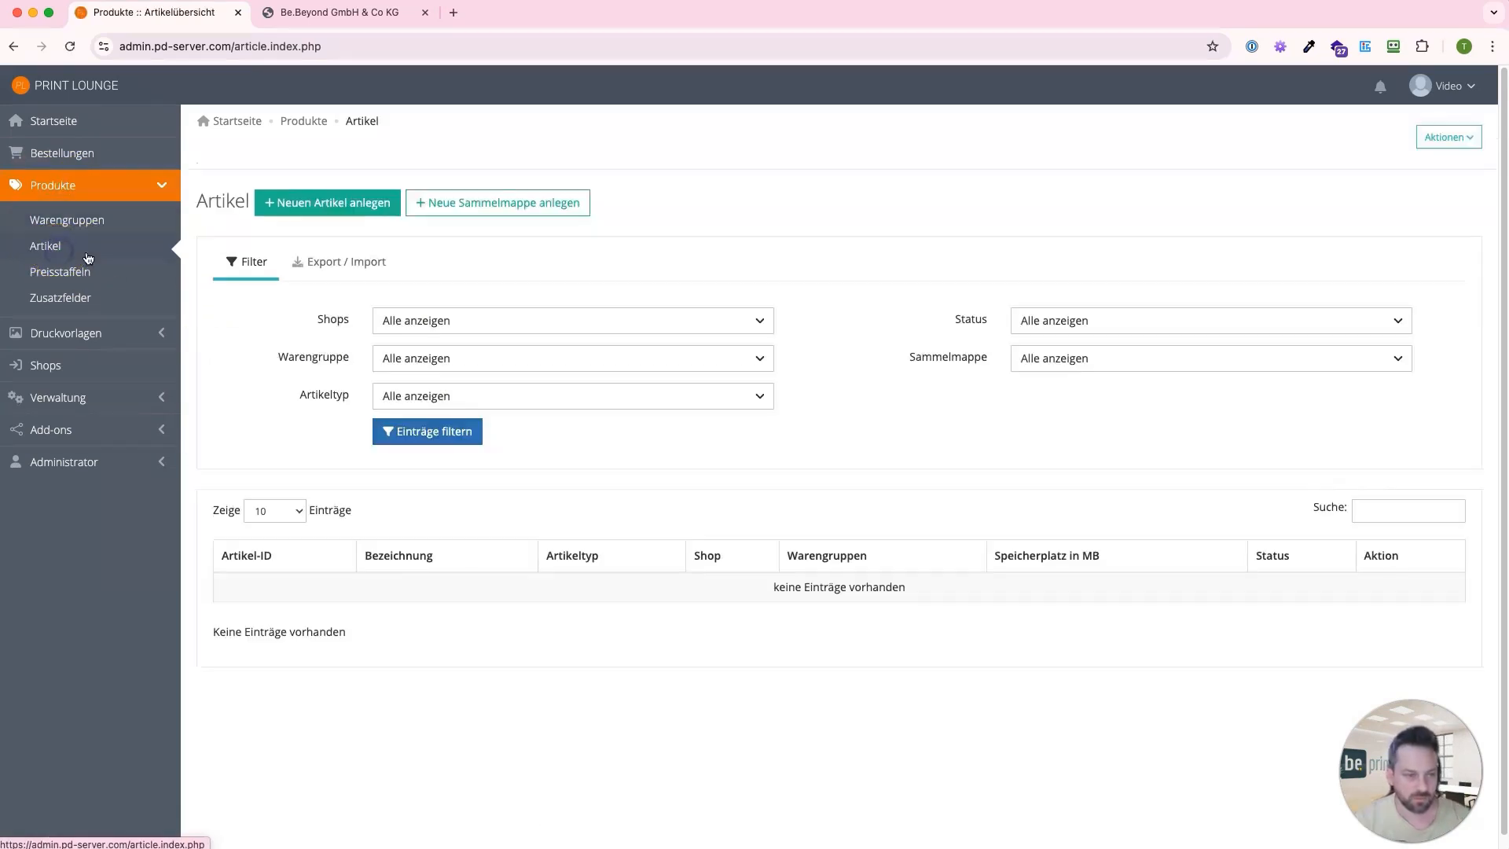
{"action": "left_click", "coordinate": [283, 209]}
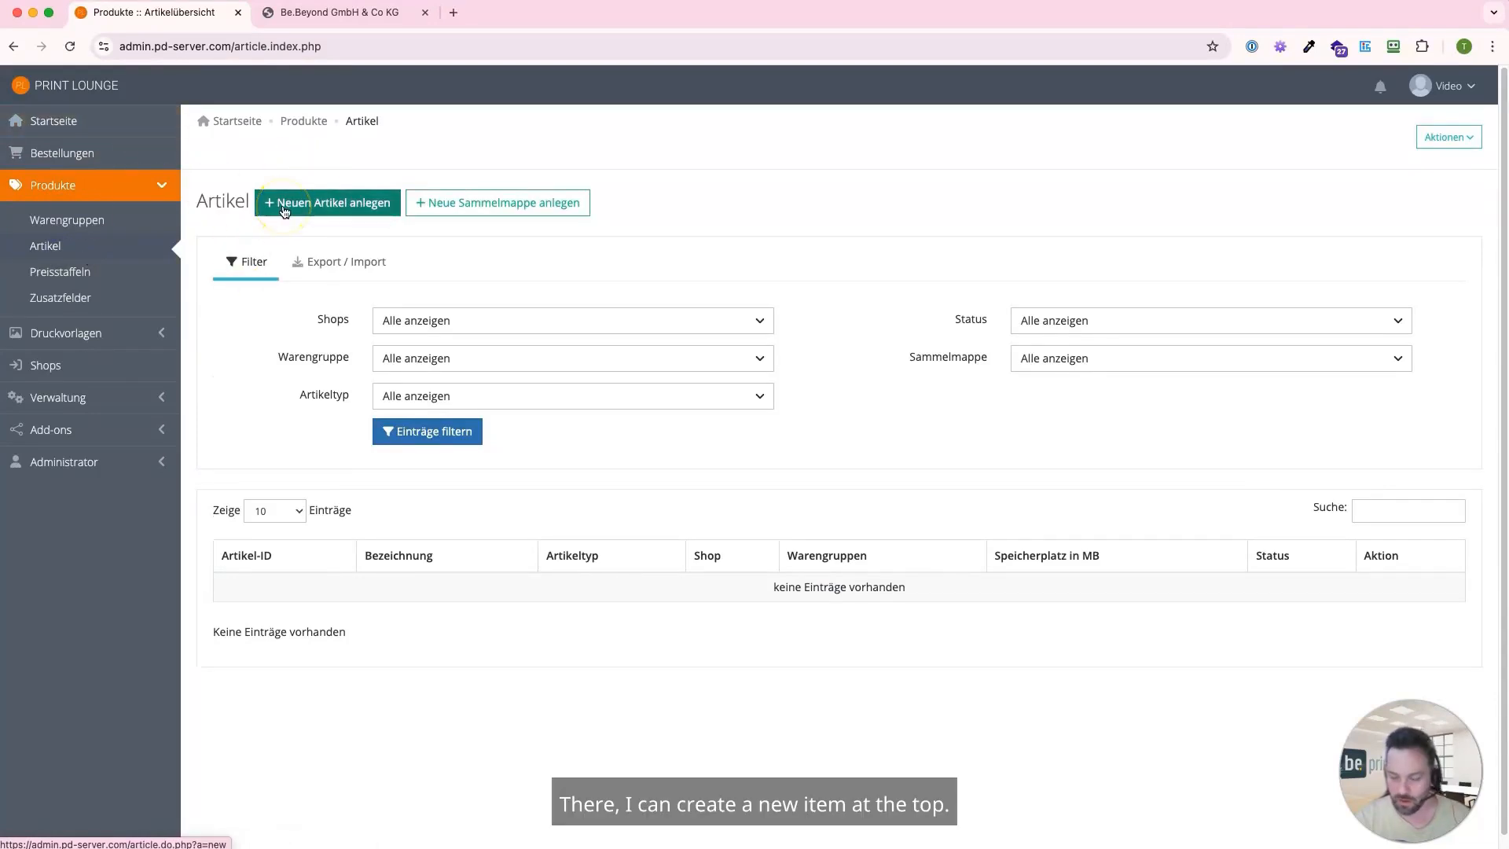
{"action": "left_click", "coordinate": [319, 202]}
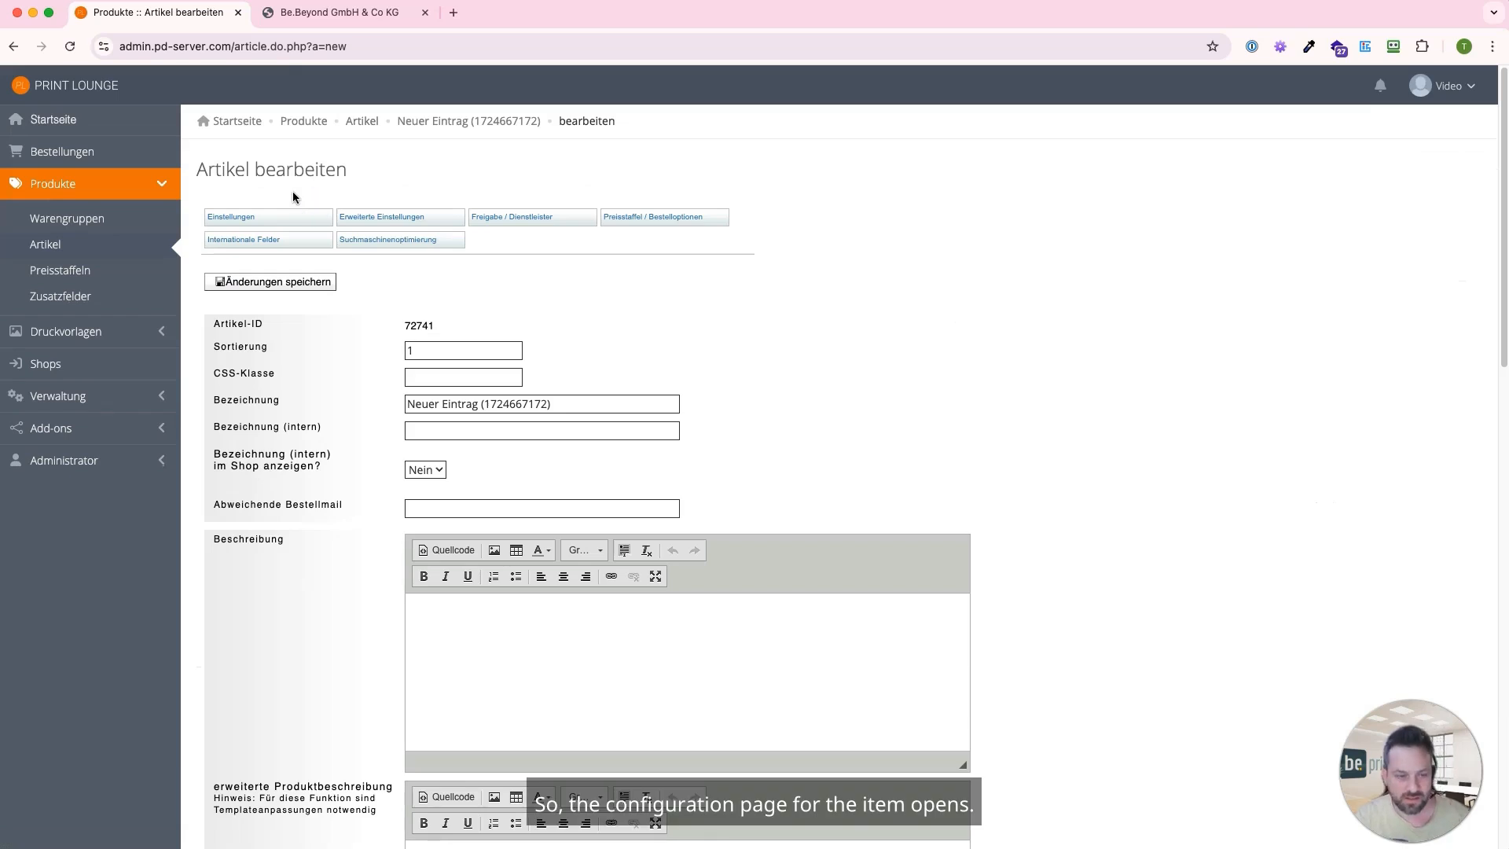
{"action": "left_click", "coordinate": [432, 350]}
{"action": "type", "text": "0"}
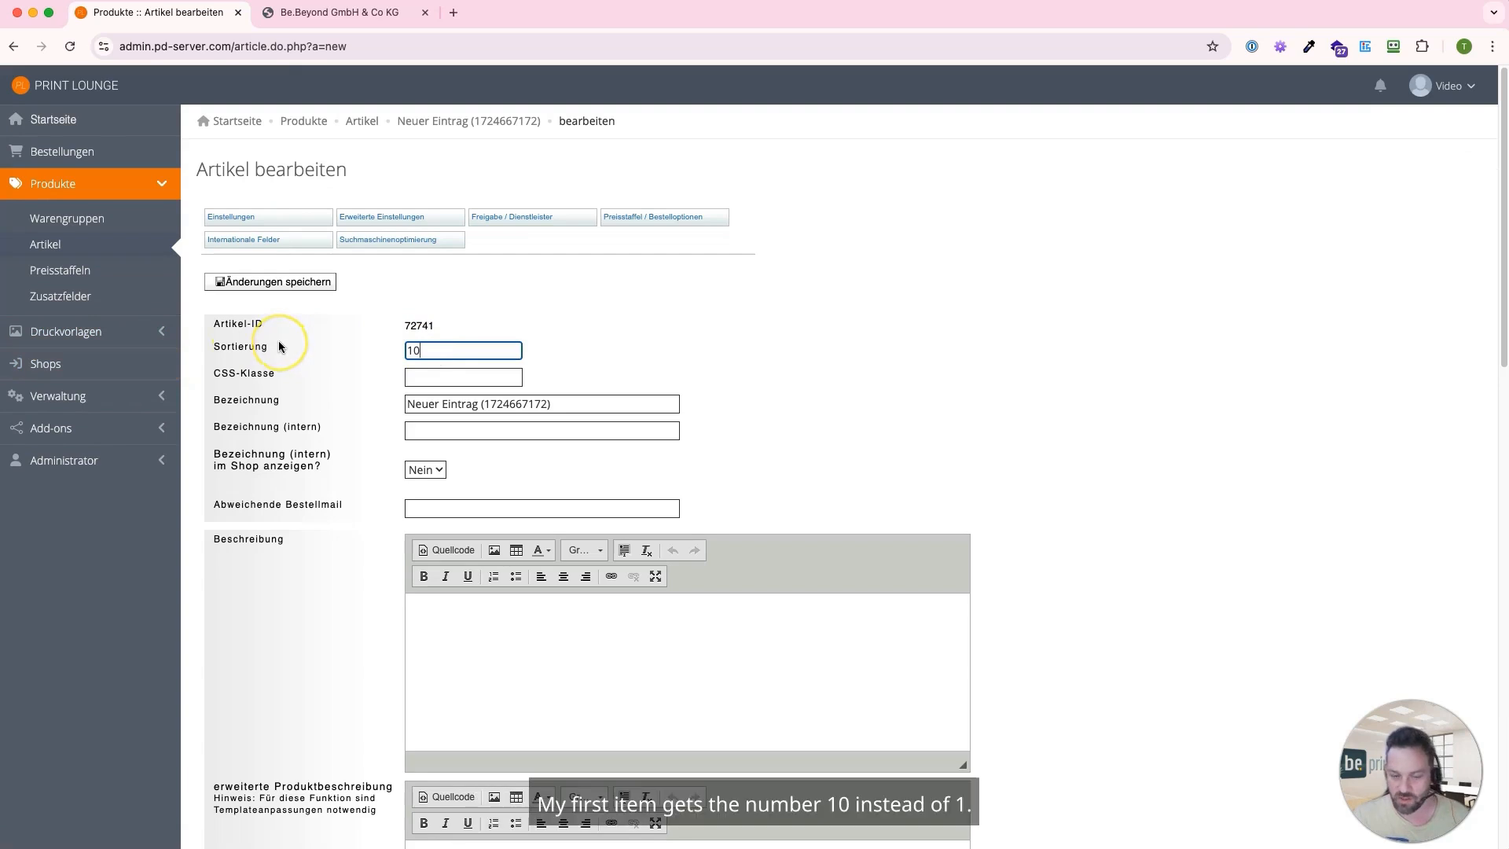
{"action": "triple_click", "coordinate": [534, 406]}
{"action": "type", "text": "Visitenkarte Video"}
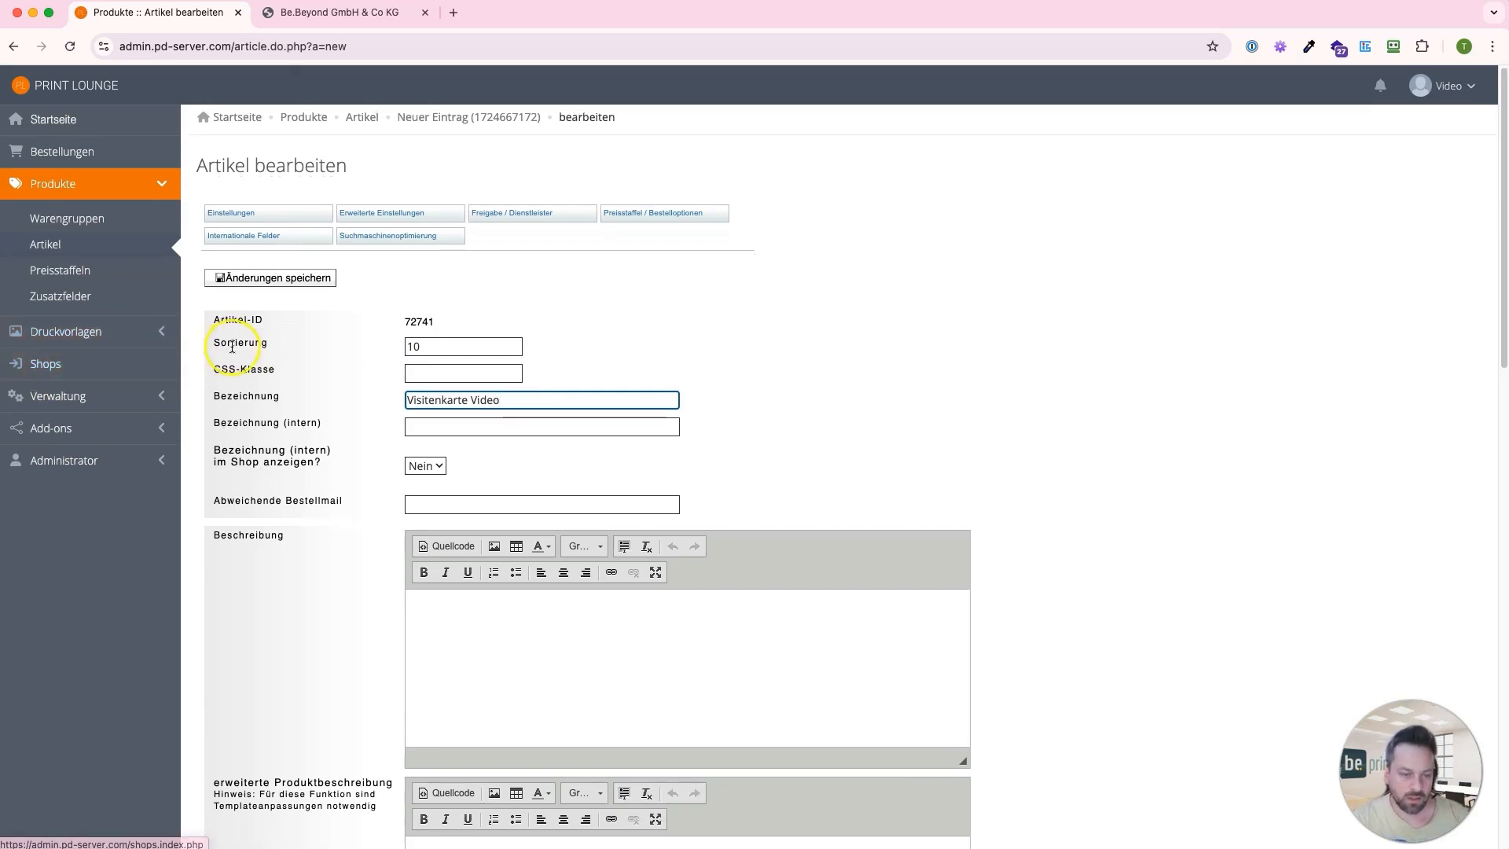
Enter "4/4-farbig bedruckt" as the article's description
{"action": "scroll", "coordinate": [283, 409], "scroll_direction": "down", "scroll_amount": 3}
{"action": "left_click", "coordinate": [429, 414]}
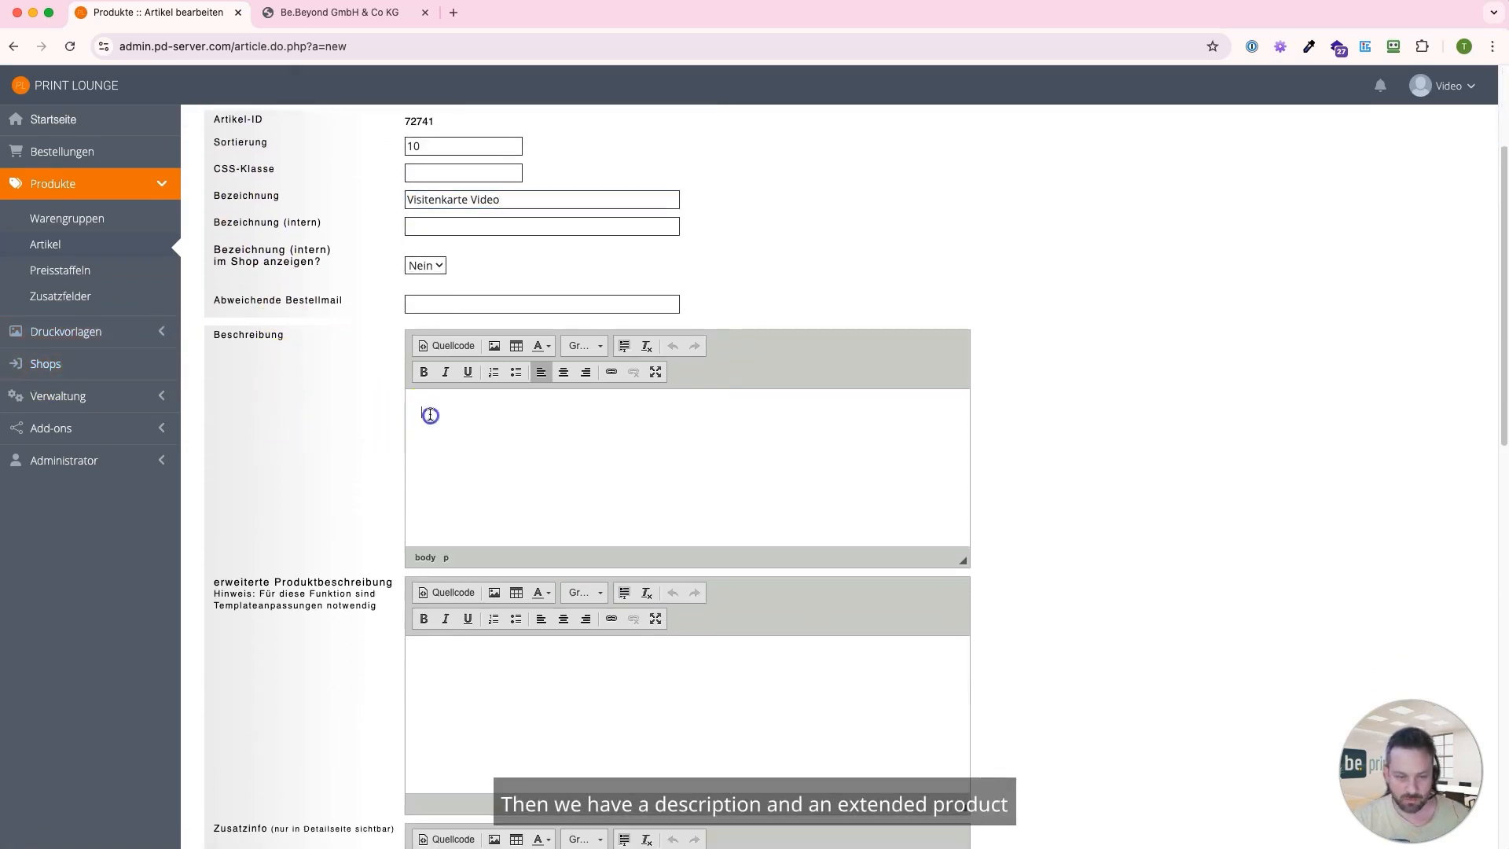
{"action": "type", "text": "4/4"}
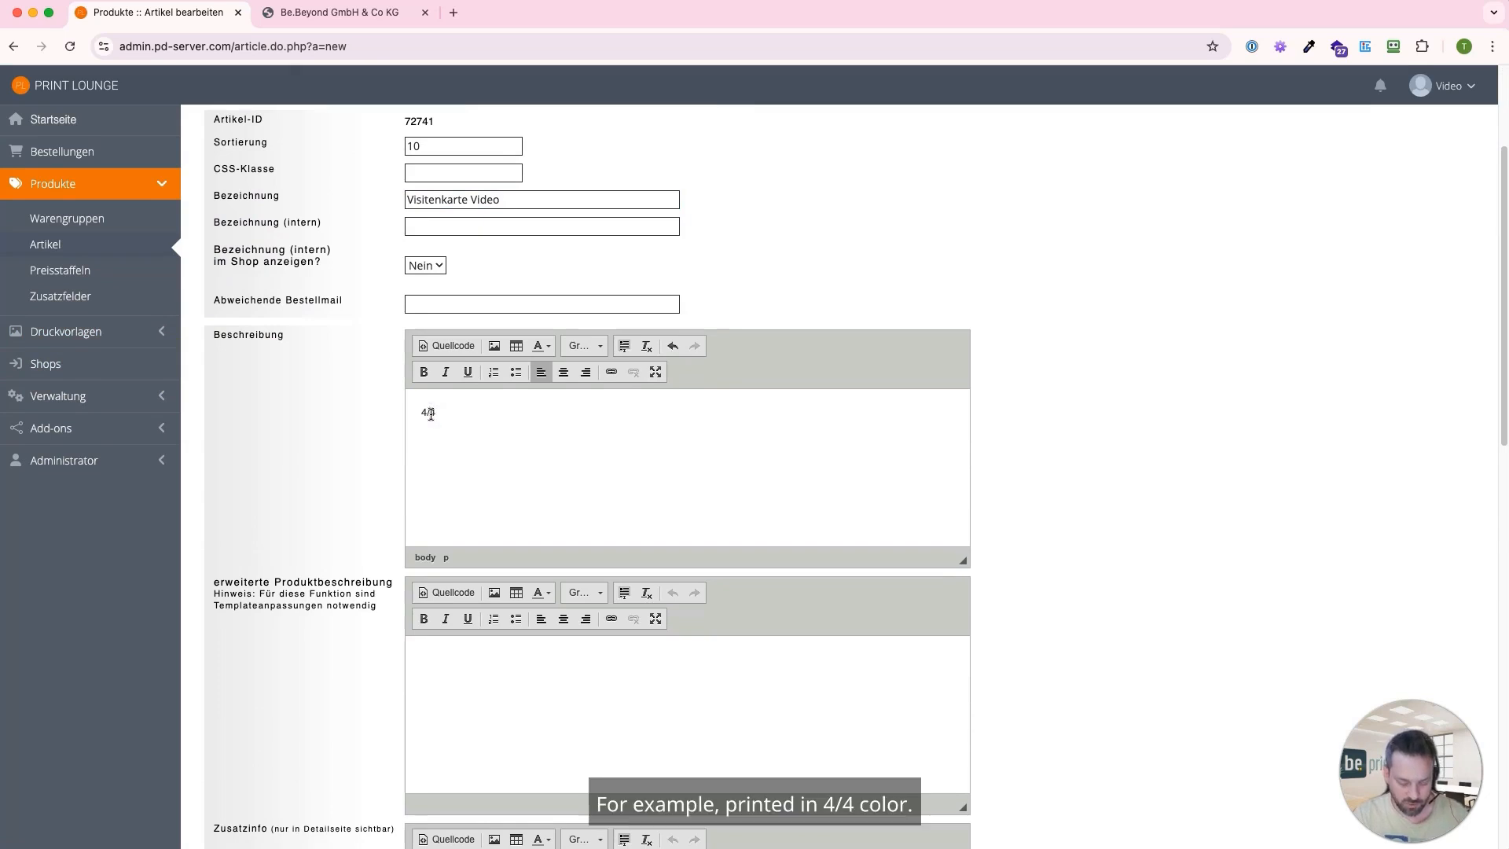
{"action": "type", "text": "-farbig bedruckt"}
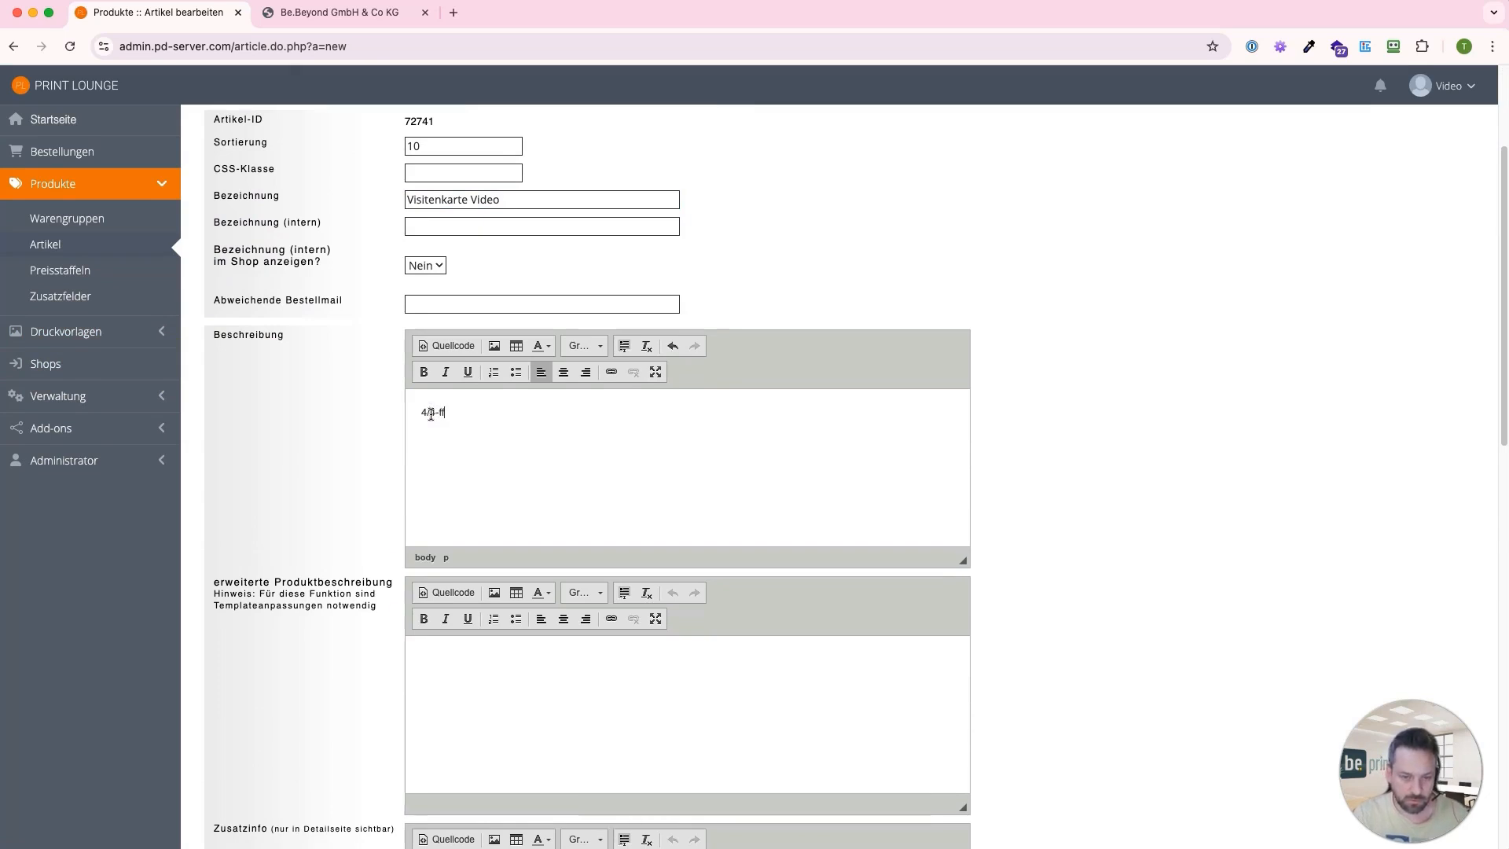
Fill the article's extended product description with the text "erweiterte Produktbeschreibung" copied from its field label
{"action": "left_click_drag", "start_coordinate": [206, 582], "coordinate": [388, 580]}
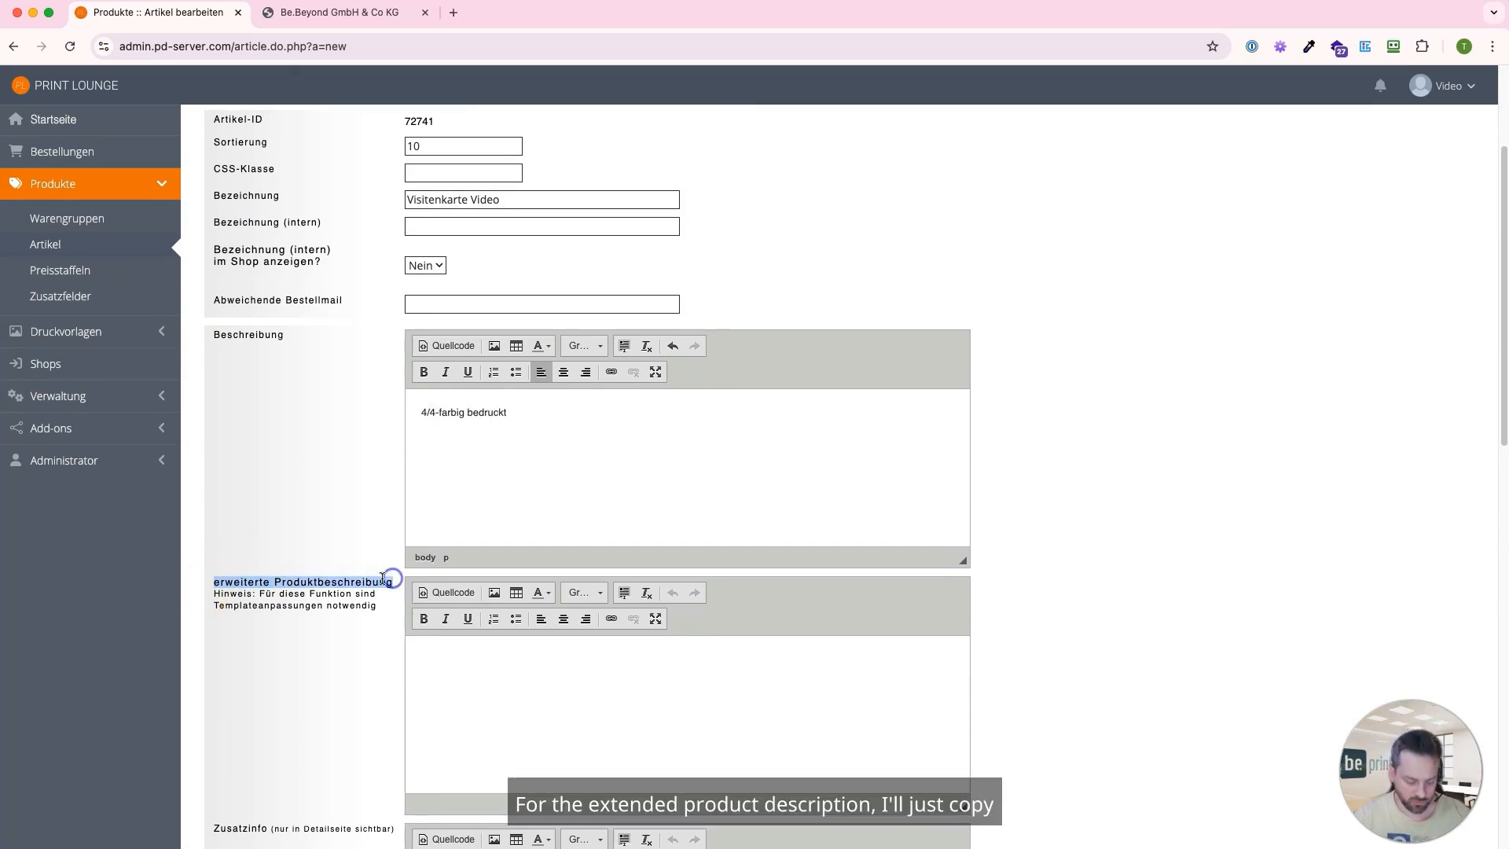
{"action": "left_click", "coordinate": [449, 665]}
{"action": "key", "text": "super+v"}
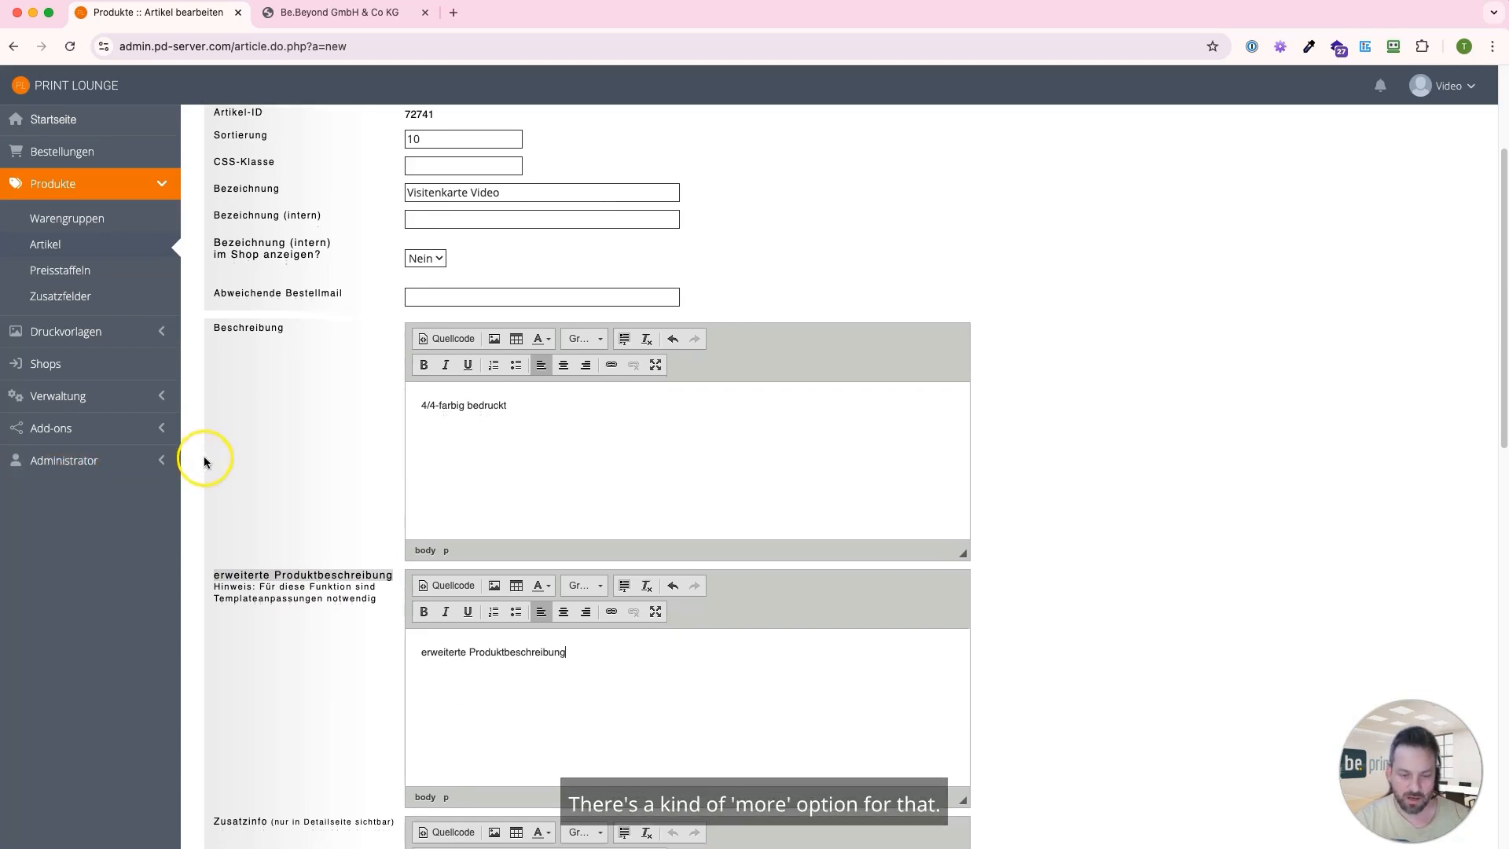
{"action": "scroll", "coordinate": [204, 455], "scroll_direction": "down", "scroll_amount": 3}
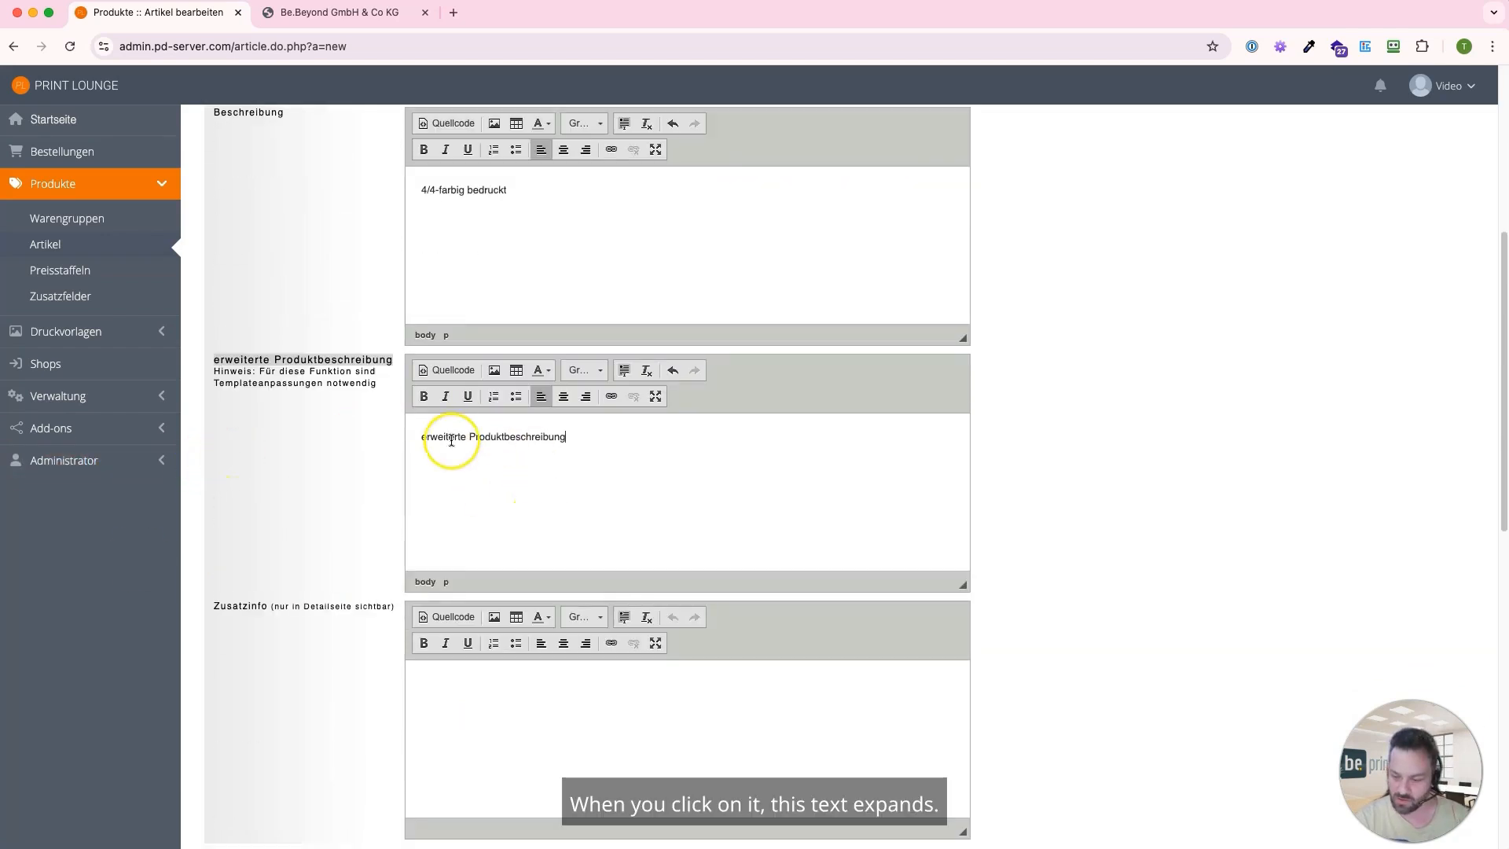
Set the article type in the basic settings to "Handelsware mit Datenupload"
{"action": "scroll", "coordinate": [283, 432], "scroll_direction": "down", "scroll_amount": 6}
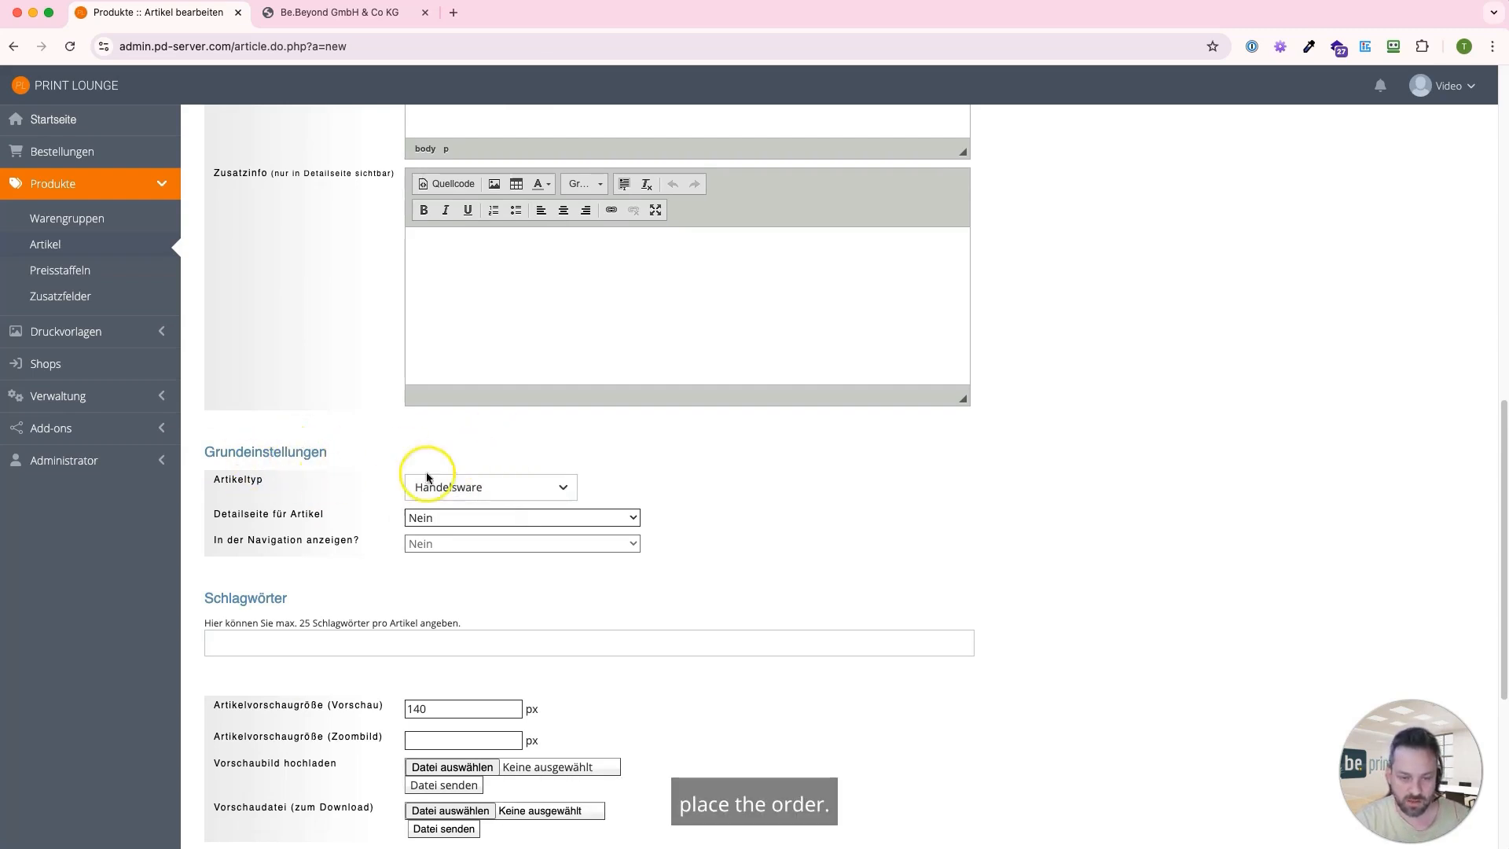
{"action": "left_click", "coordinate": [475, 487]}
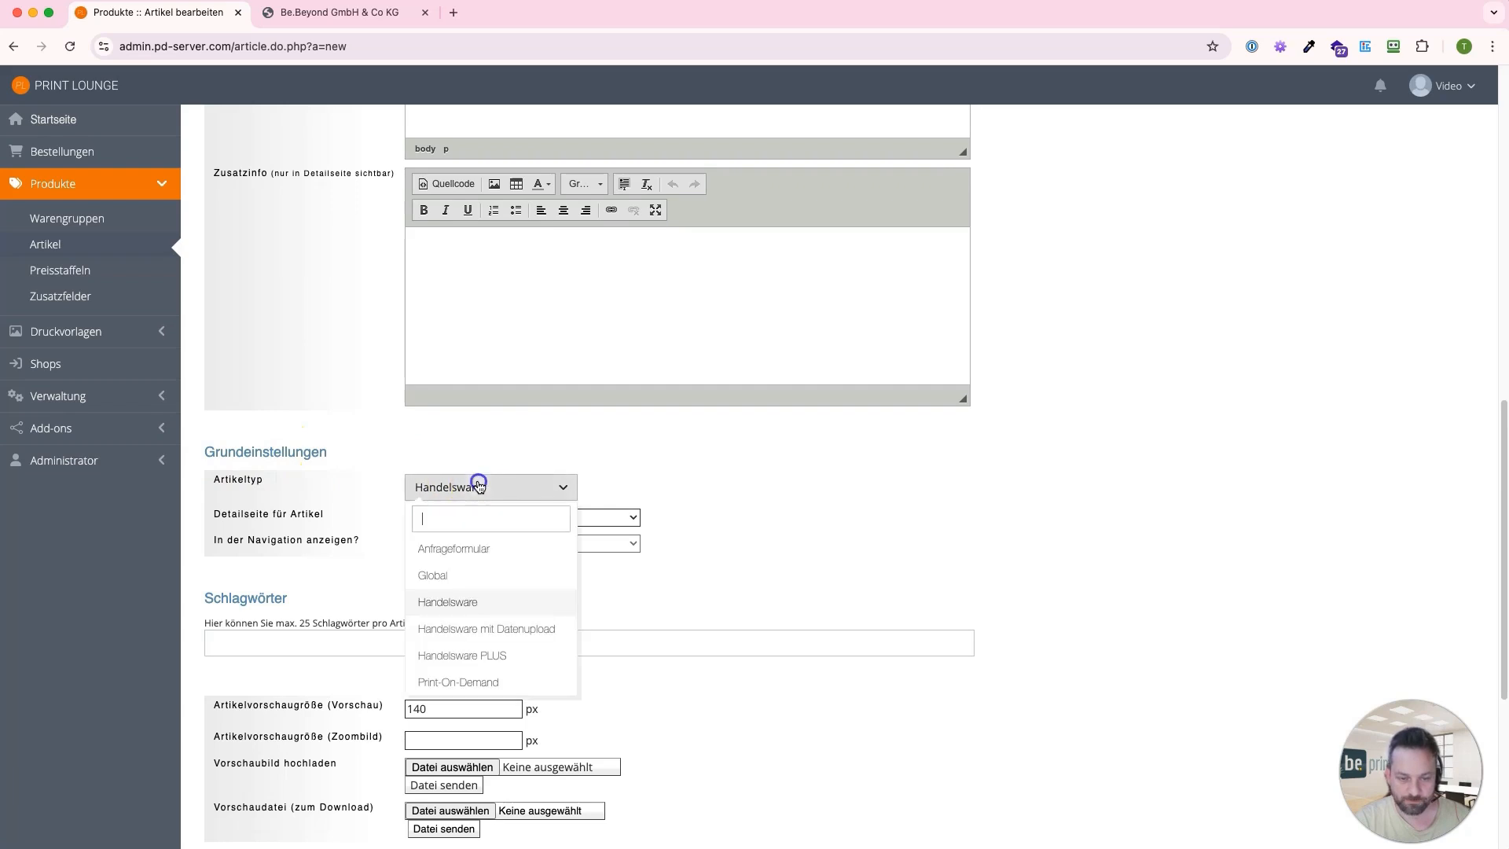
{"action": "left_click", "coordinate": [489, 630]}
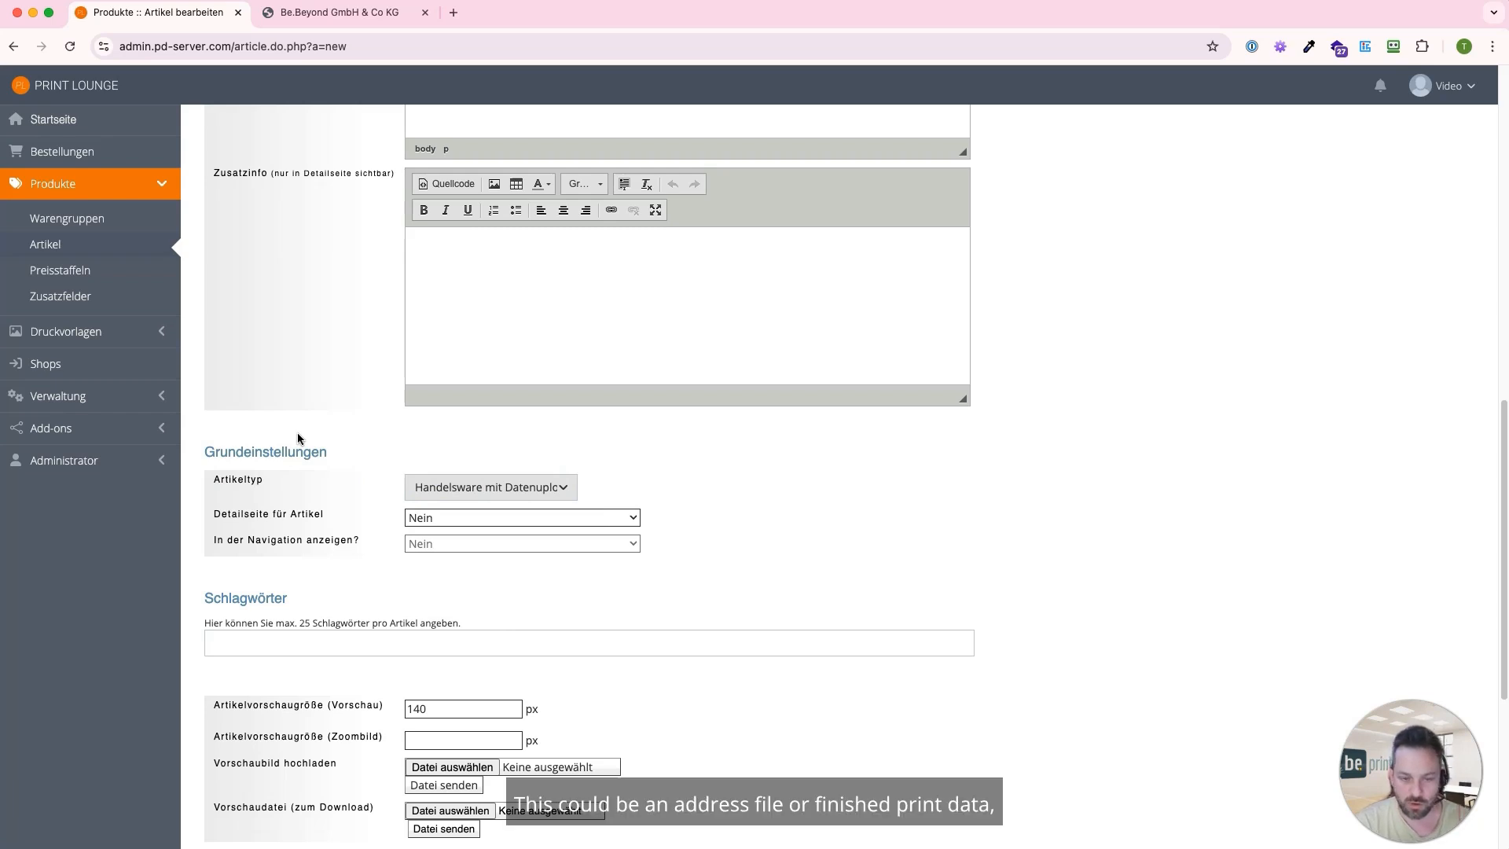
Change the article type to "Handelsware PLUS" in the basic settings
{"action": "left_click", "coordinate": [466, 487]}
{"action": "left_click", "coordinate": [475, 654]}
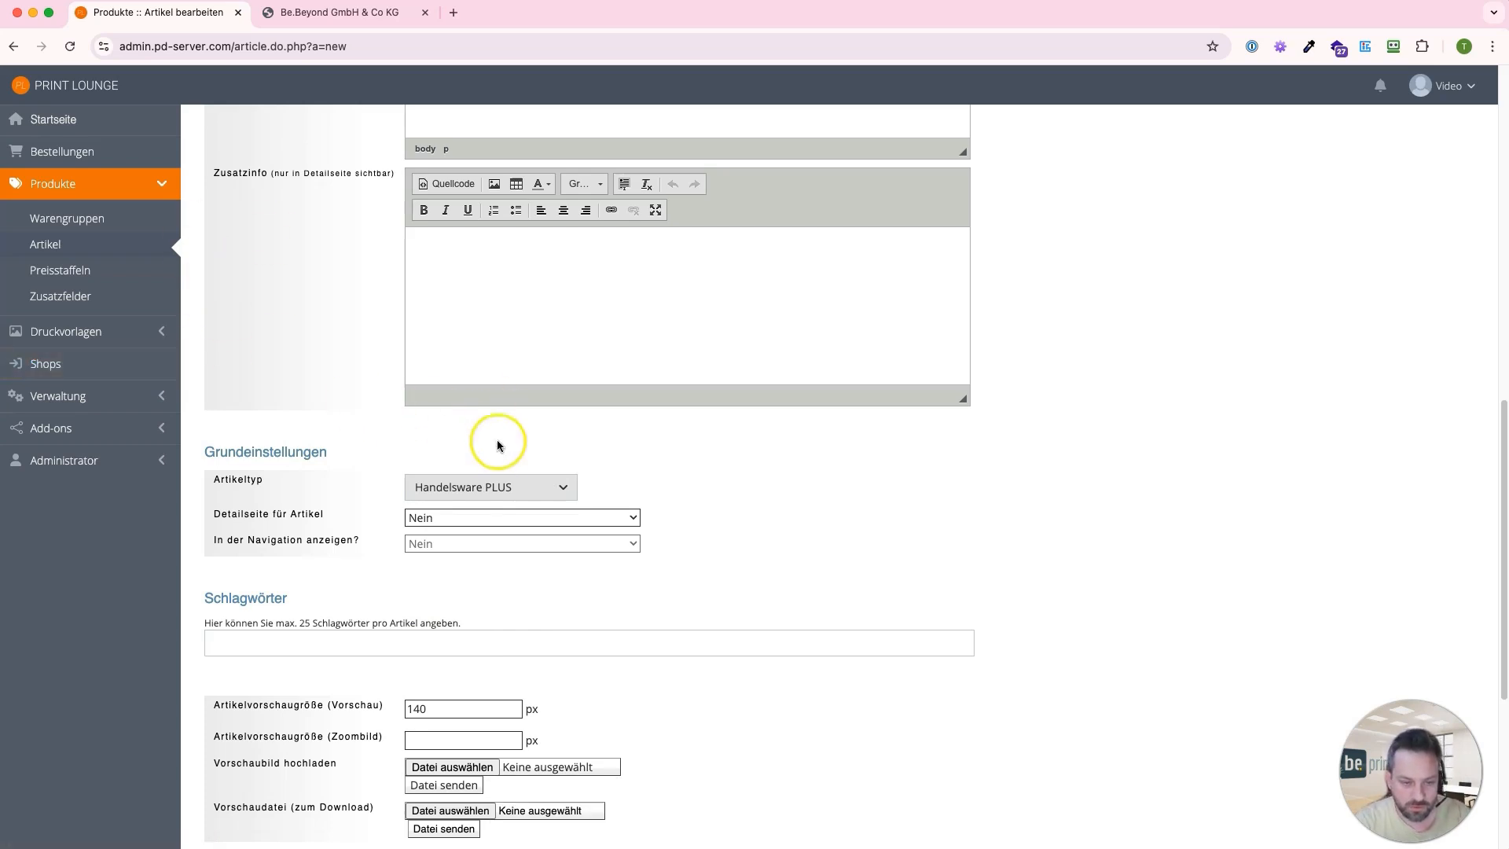
{"action": "left_click", "coordinate": [494, 482]}
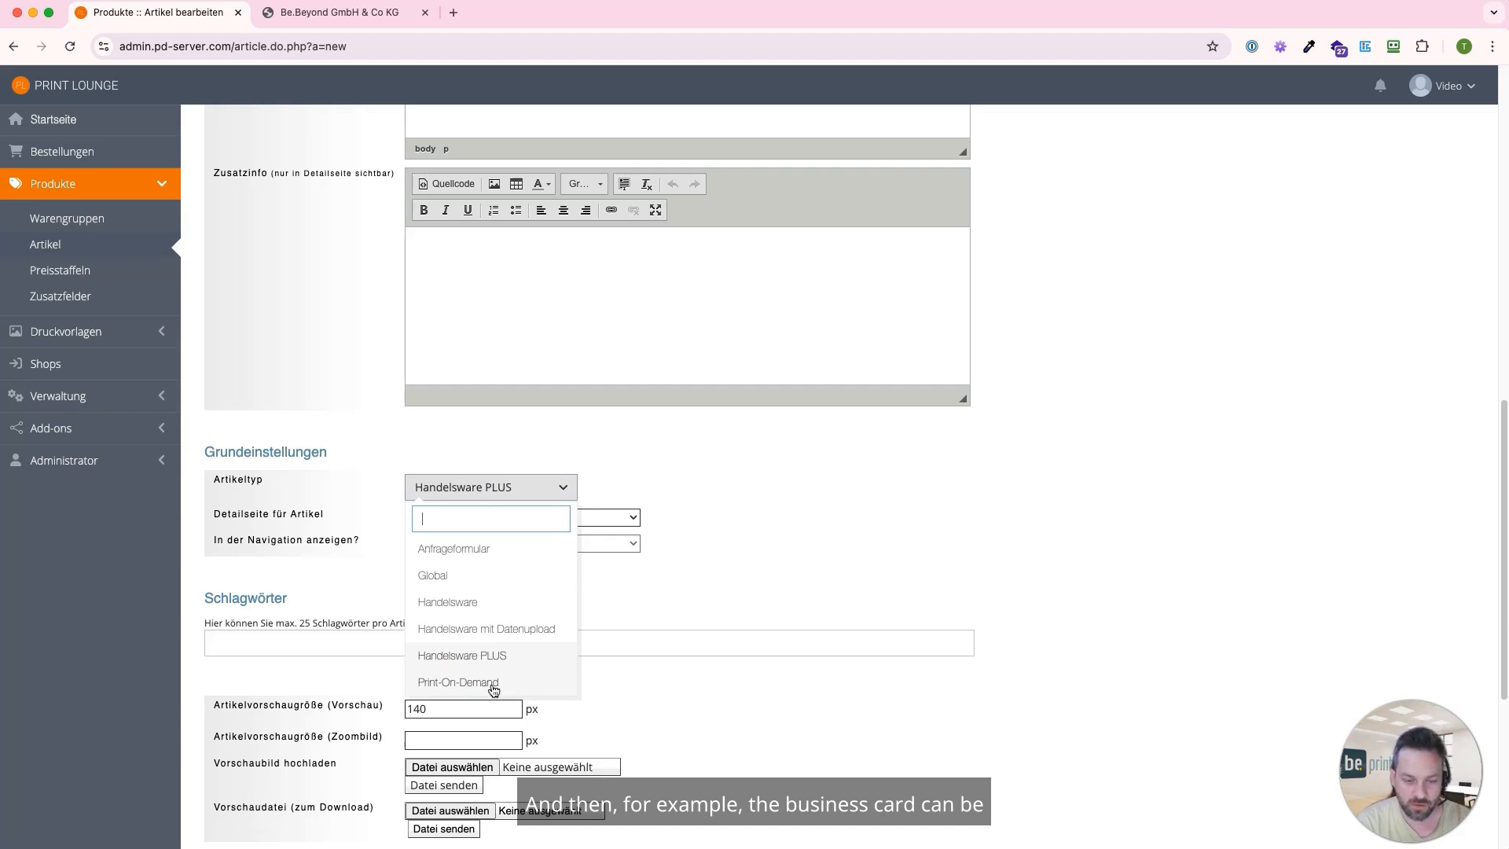
{"action": "left_click", "coordinate": [692, 572]}
Upload visitenkarten.jpg from the Schulungsvideo folder as the article's preview image
{"action": "scroll", "coordinate": [337, 572], "scroll_direction": "down", "scroll_amount": 1}
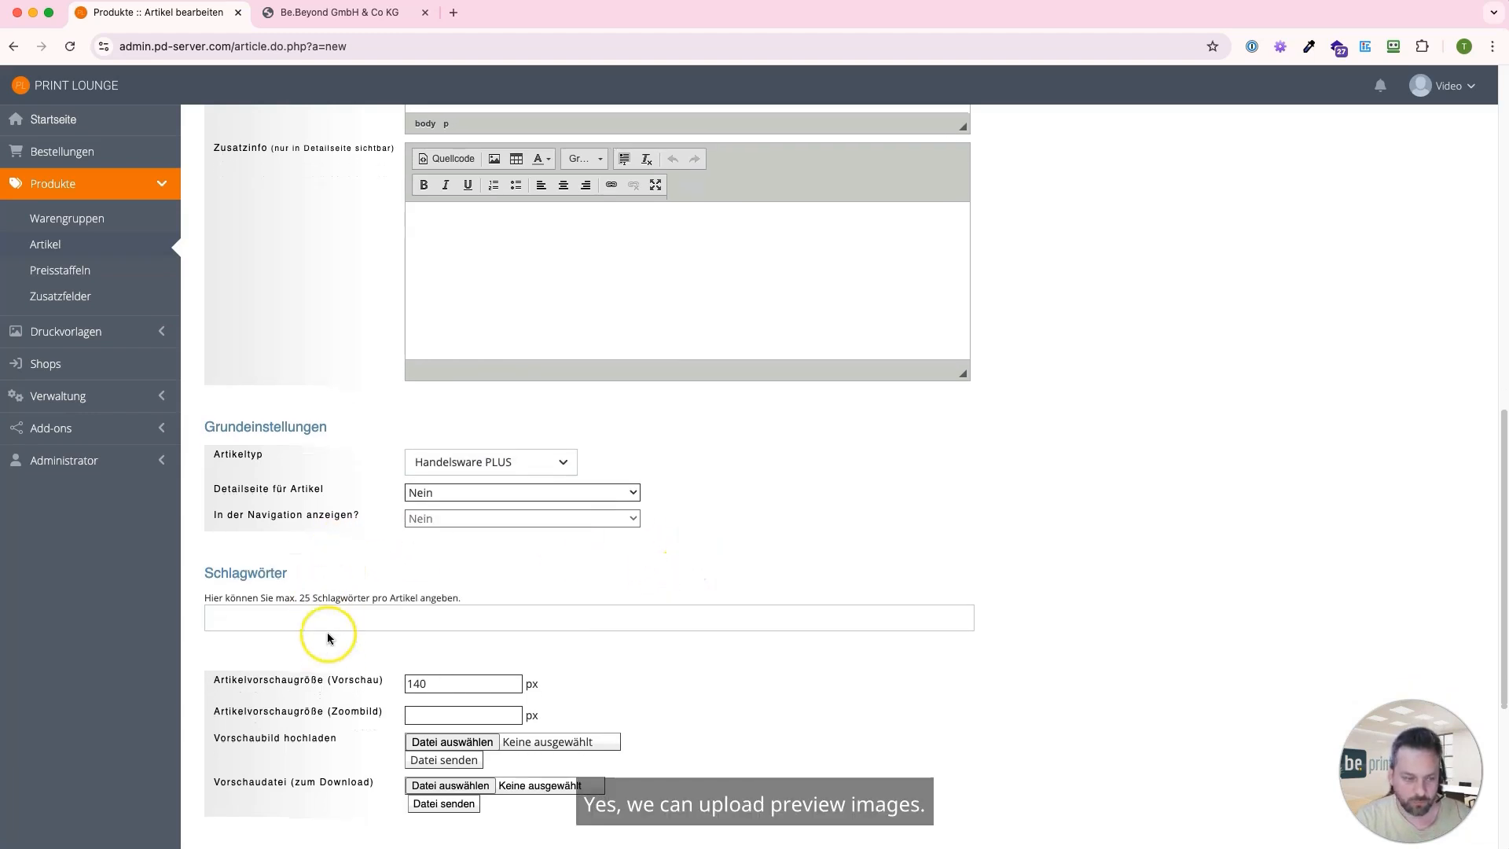
{"action": "left_click", "coordinate": [444, 741]}
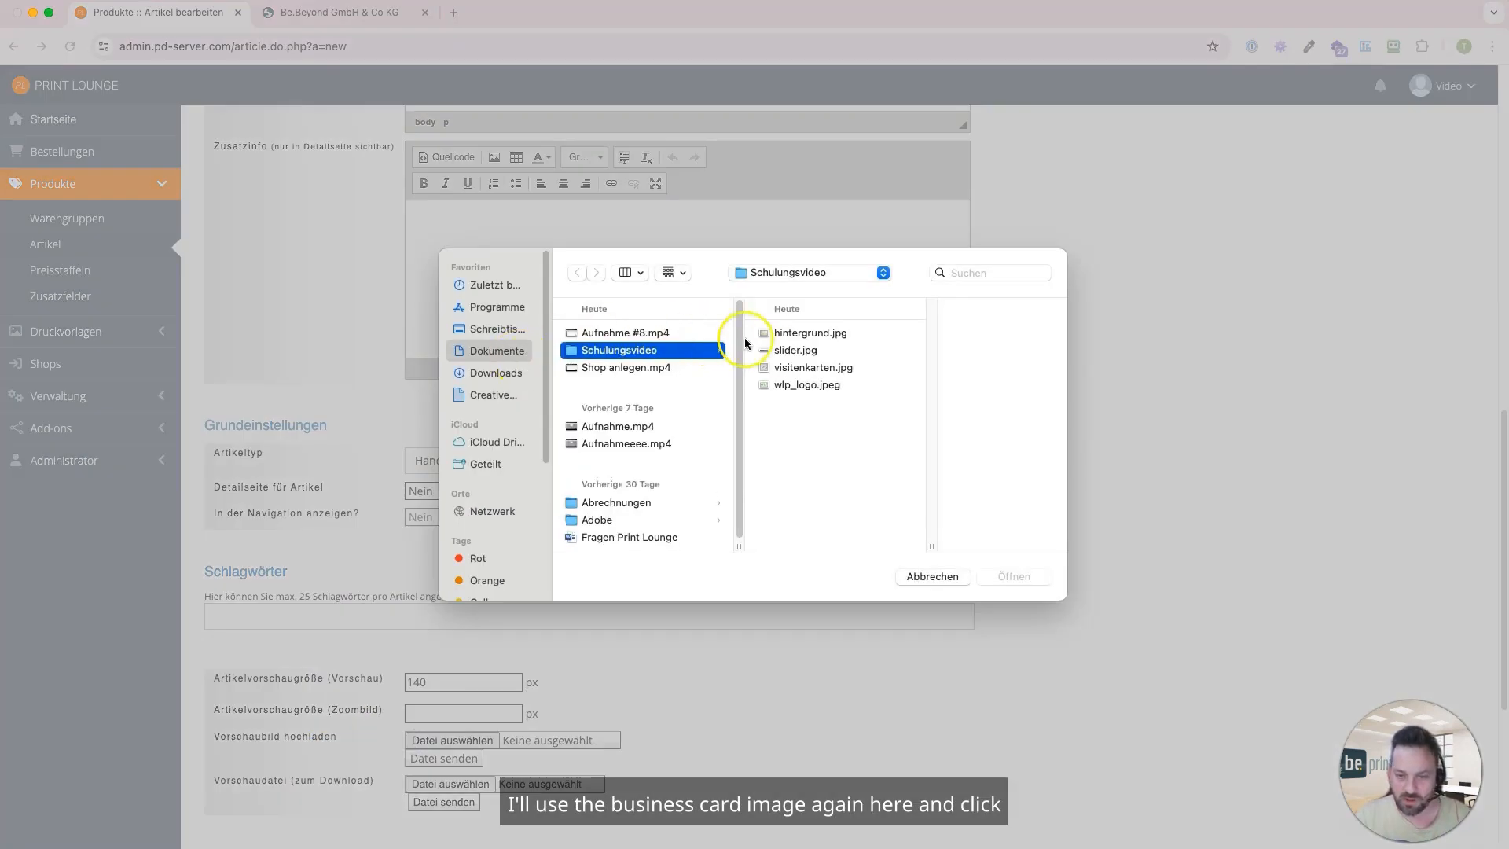
{"action": "double_click", "coordinate": [794, 367]}
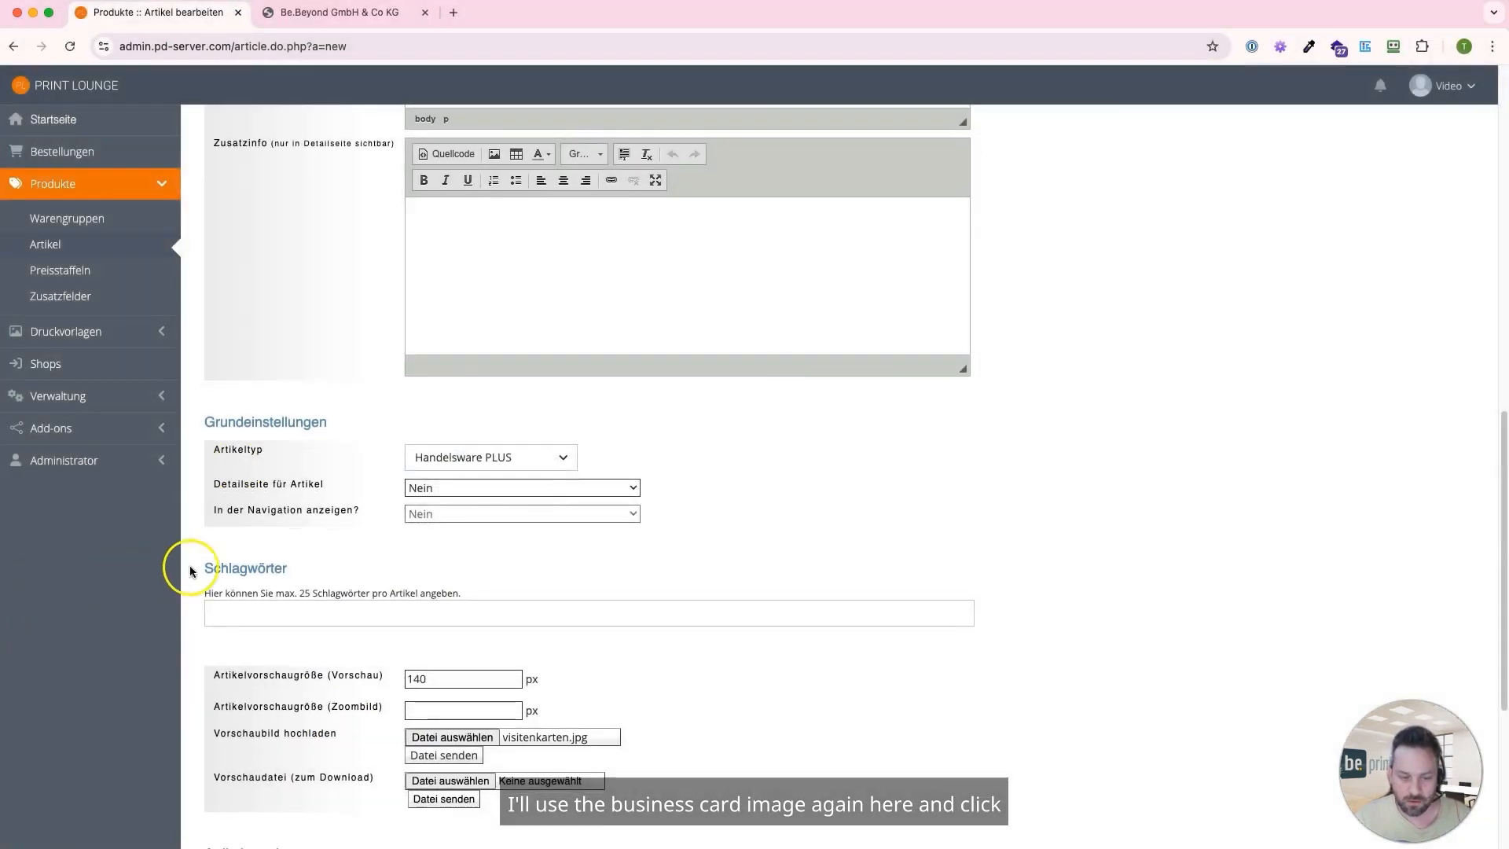
{"action": "scroll", "coordinate": [236, 597], "scroll_direction": "down", "scroll_amount": 3}
{"action": "left_click", "coordinate": [440, 670]}
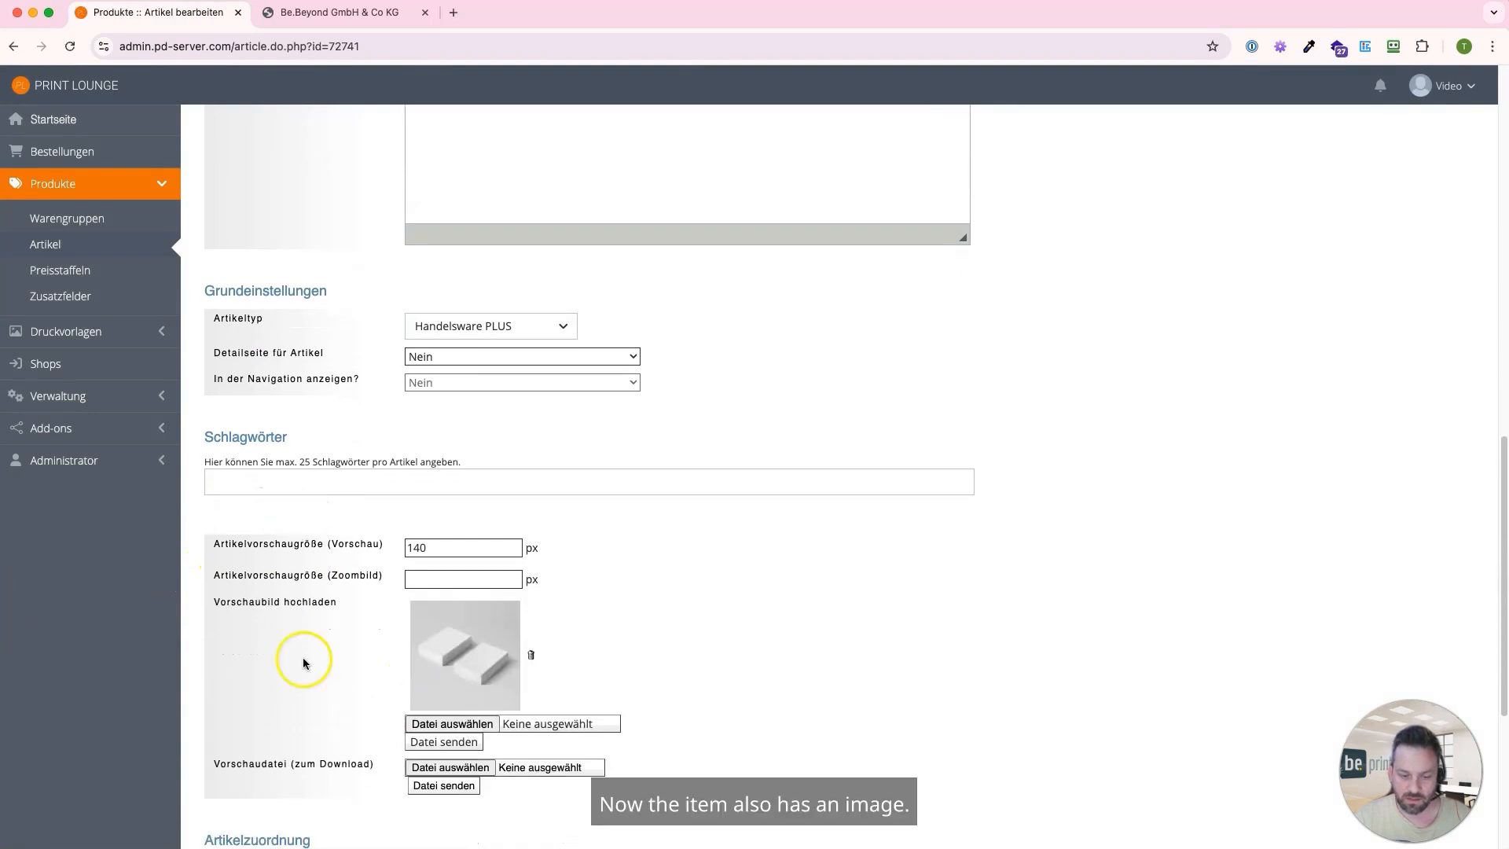
Assign the article to the product group "Visitenkarten (Video)" and the shop "schulungsvideo"
{"action": "scroll", "coordinate": [401, 627], "scroll_direction": "down", "scroll_amount": 3}
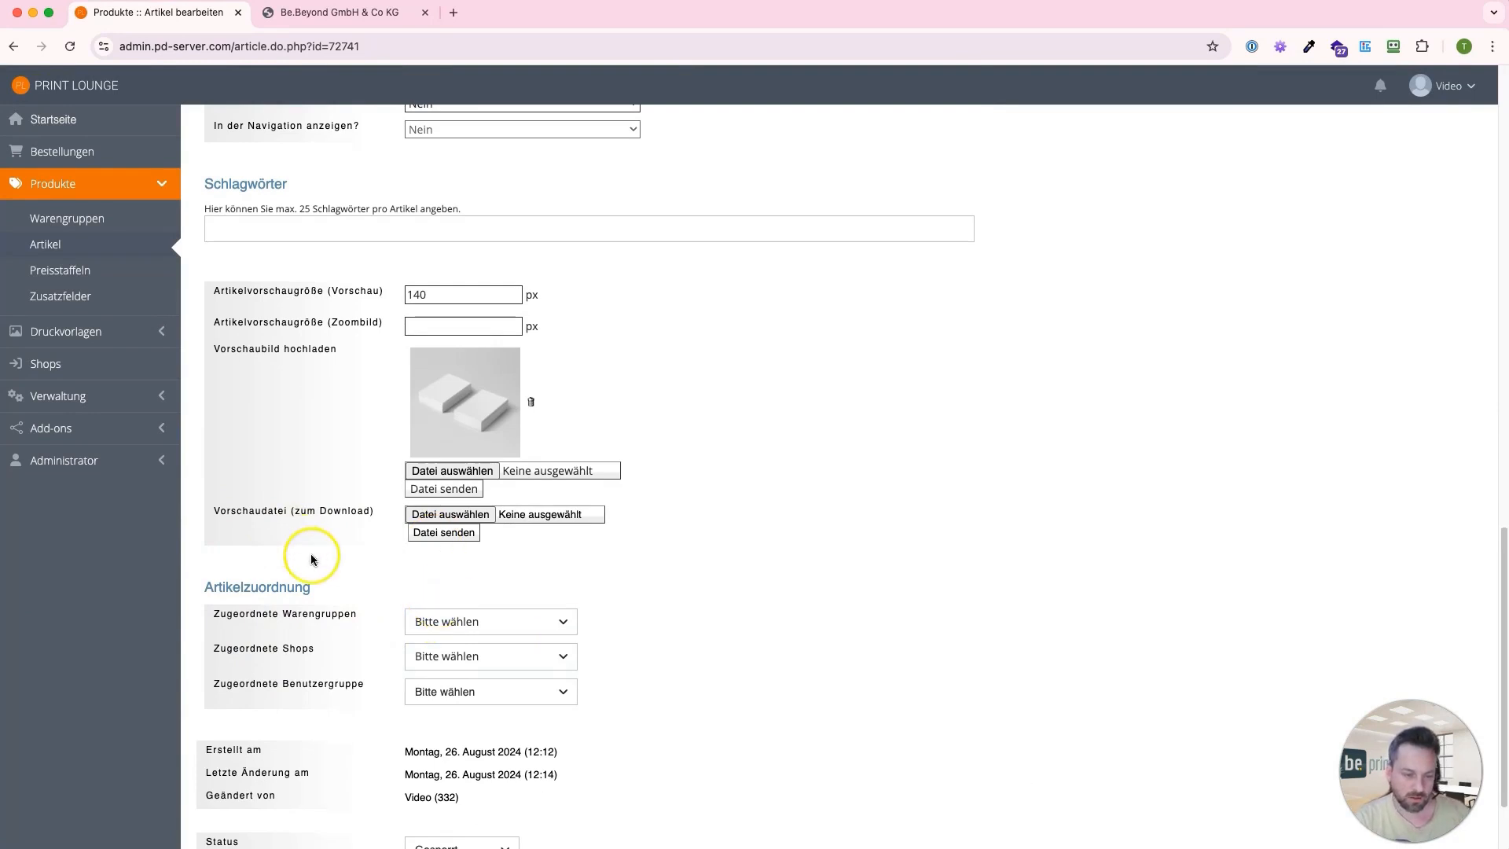
{"action": "left_click", "coordinate": [422, 623]}
{"action": "left_click", "coordinate": [448, 683]}
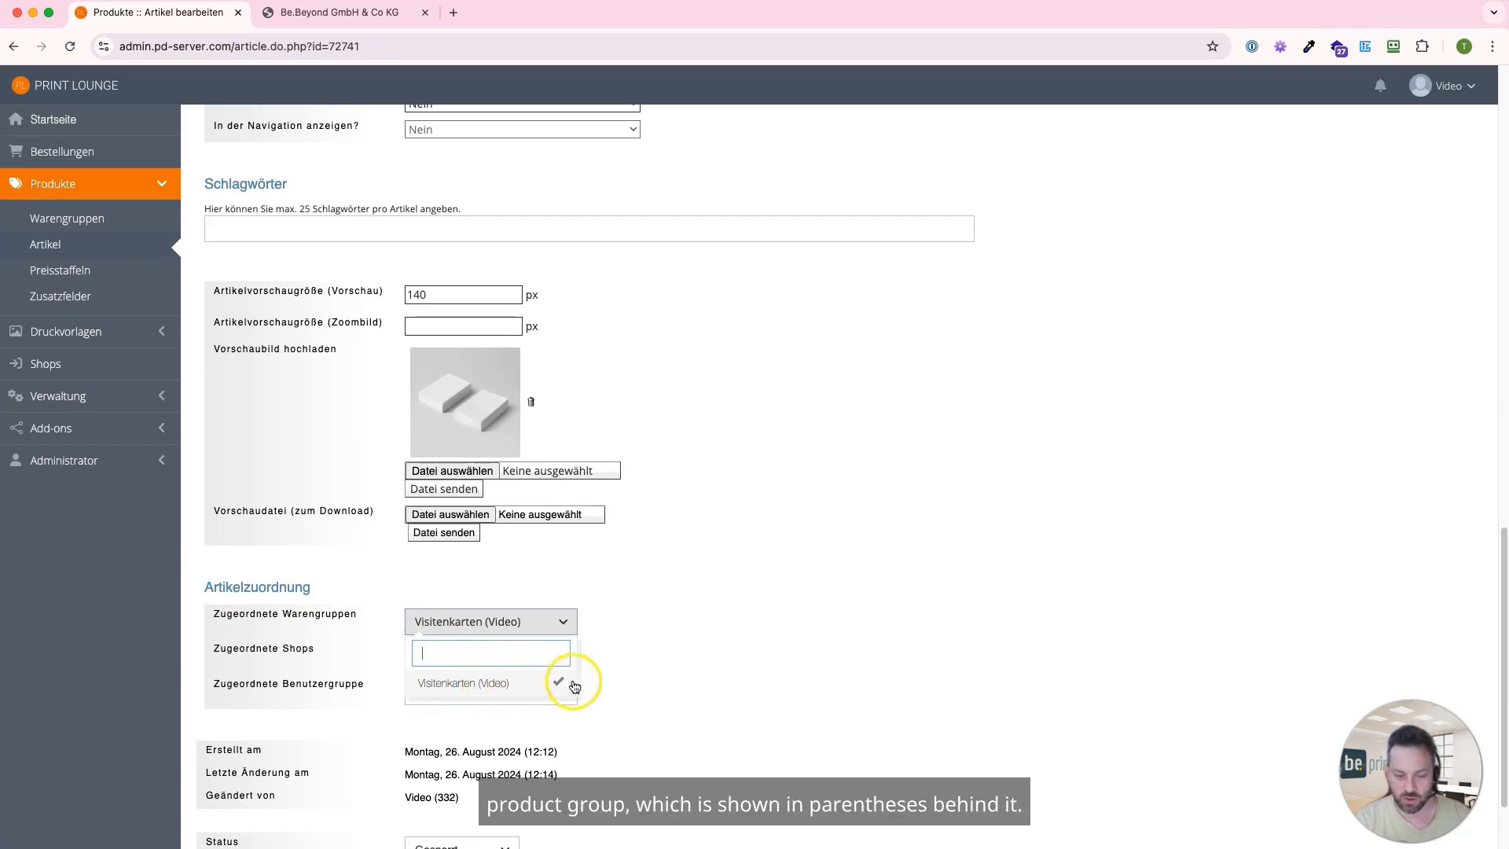
{"action": "left_click", "coordinate": [649, 638]}
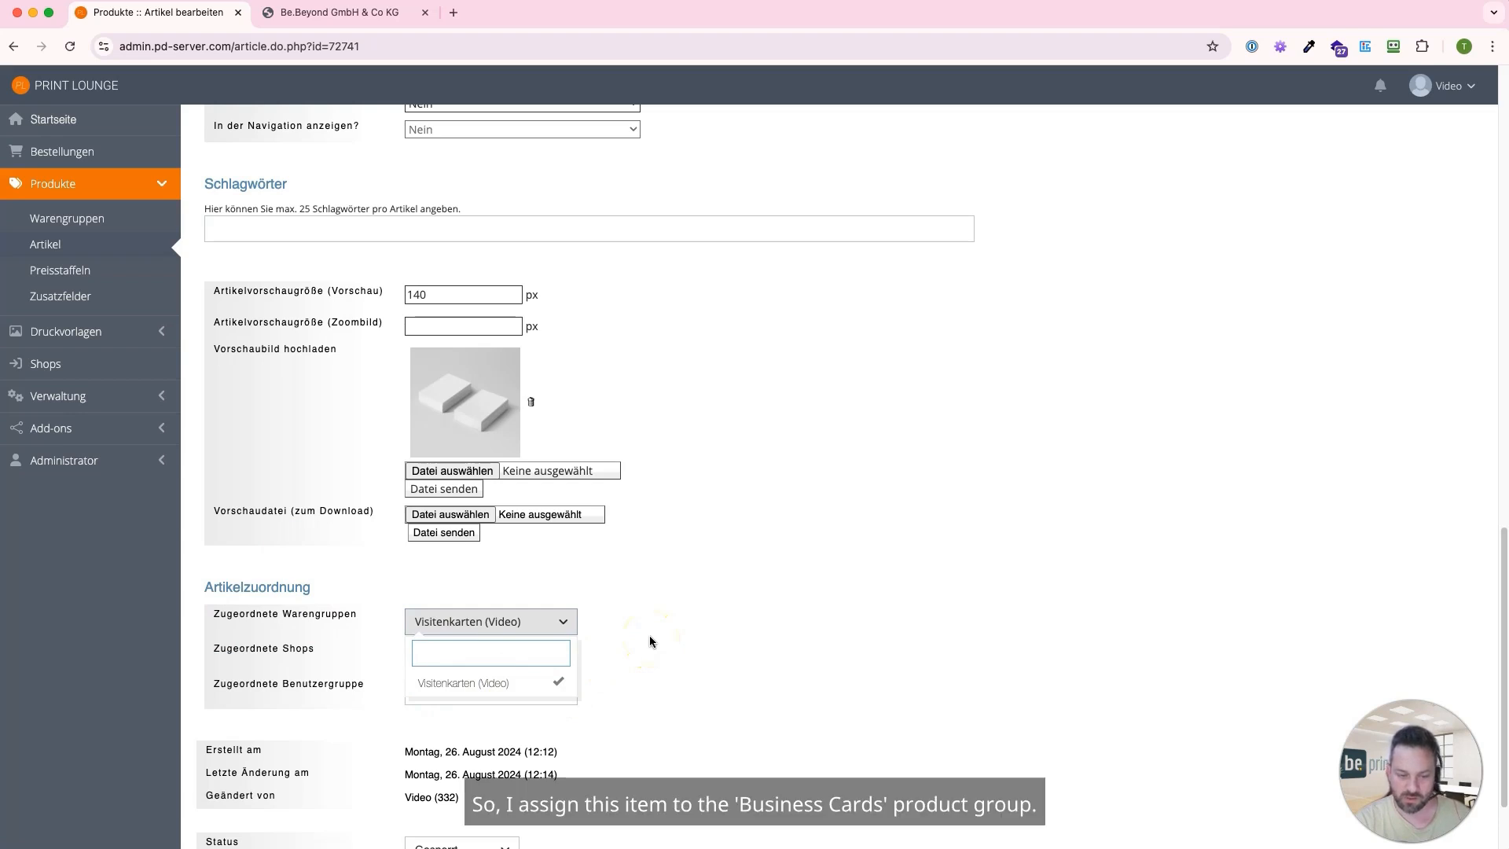
{"action": "left_click", "coordinate": [649, 635]}
{"action": "left_click", "coordinate": [417, 667]}
{"action": "left_click", "coordinate": [446, 717]}
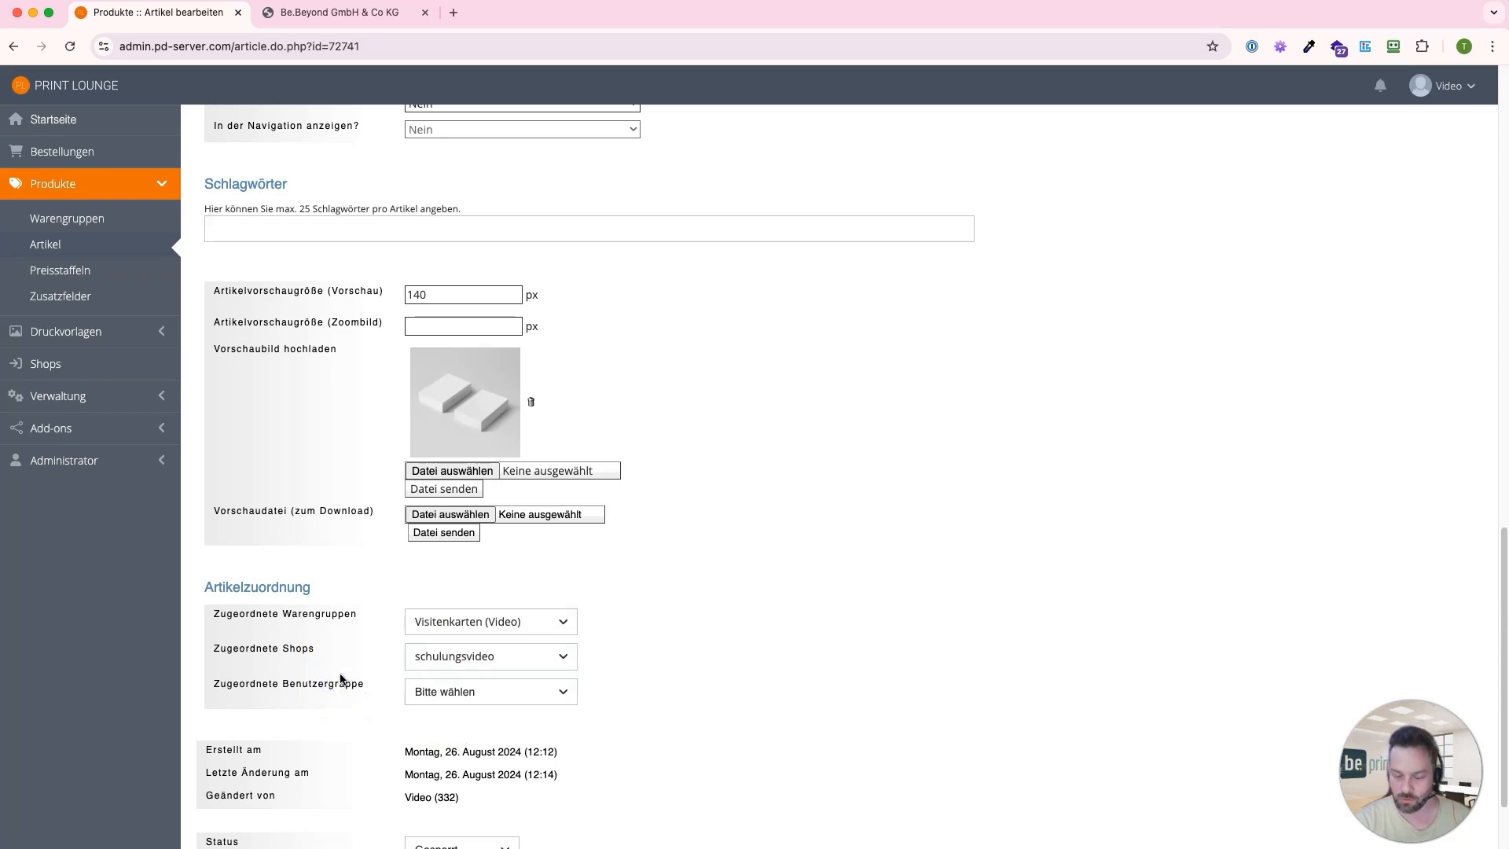
Try assigning the article to the user group "Verwaltung" and remove that assignment again
{"action": "scroll", "coordinate": [340, 652], "scroll_direction": "down", "scroll_amount": 1}
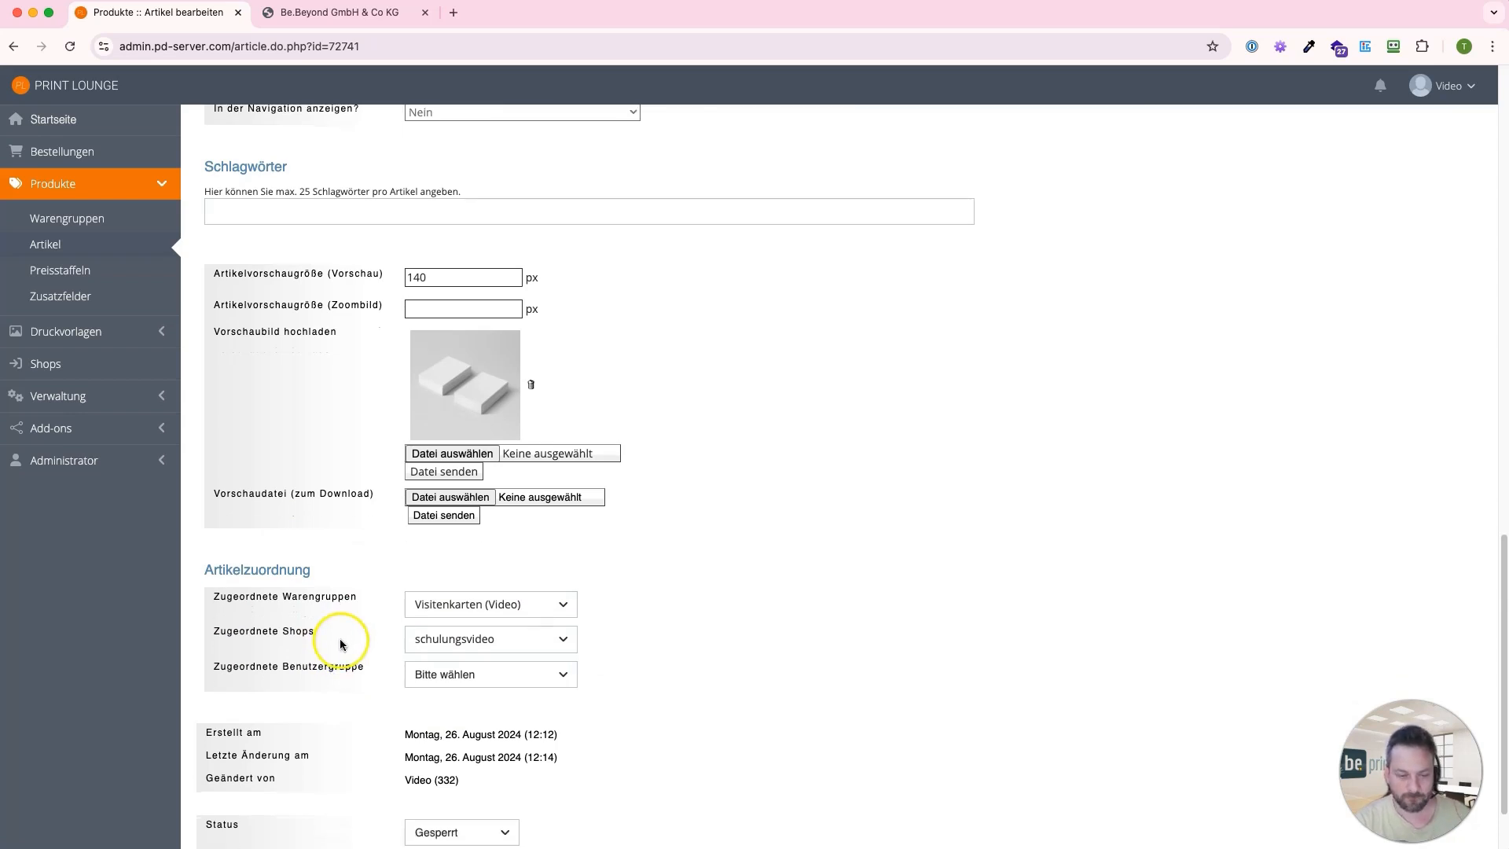
{"action": "left_click", "coordinate": [449, 677]}
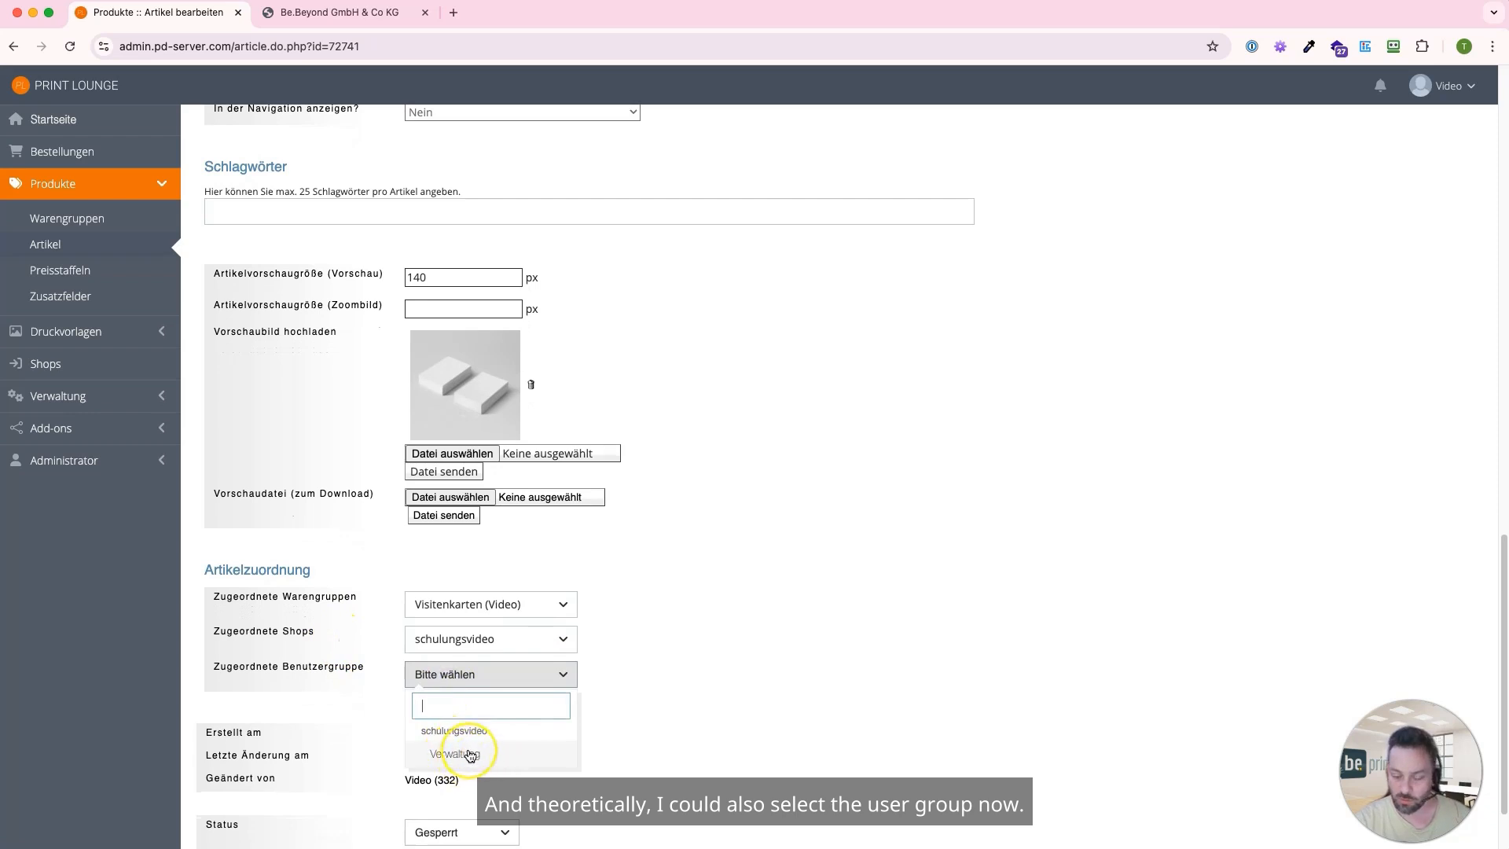
{"action": "left_click", "coordinate": [600, 723]}
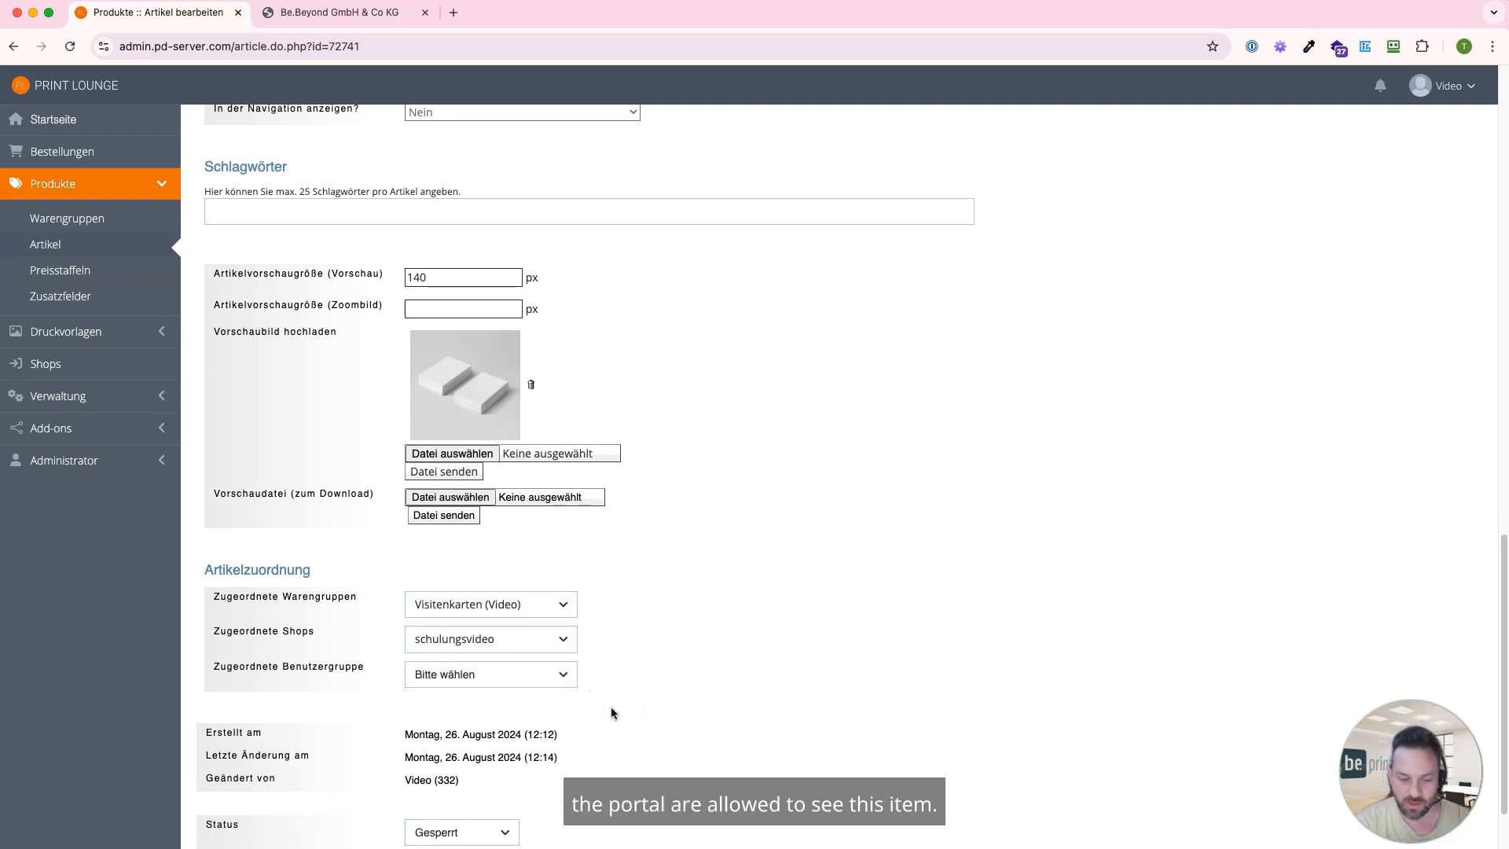
{"action": "left_click", "coordinate": [555, 680]}
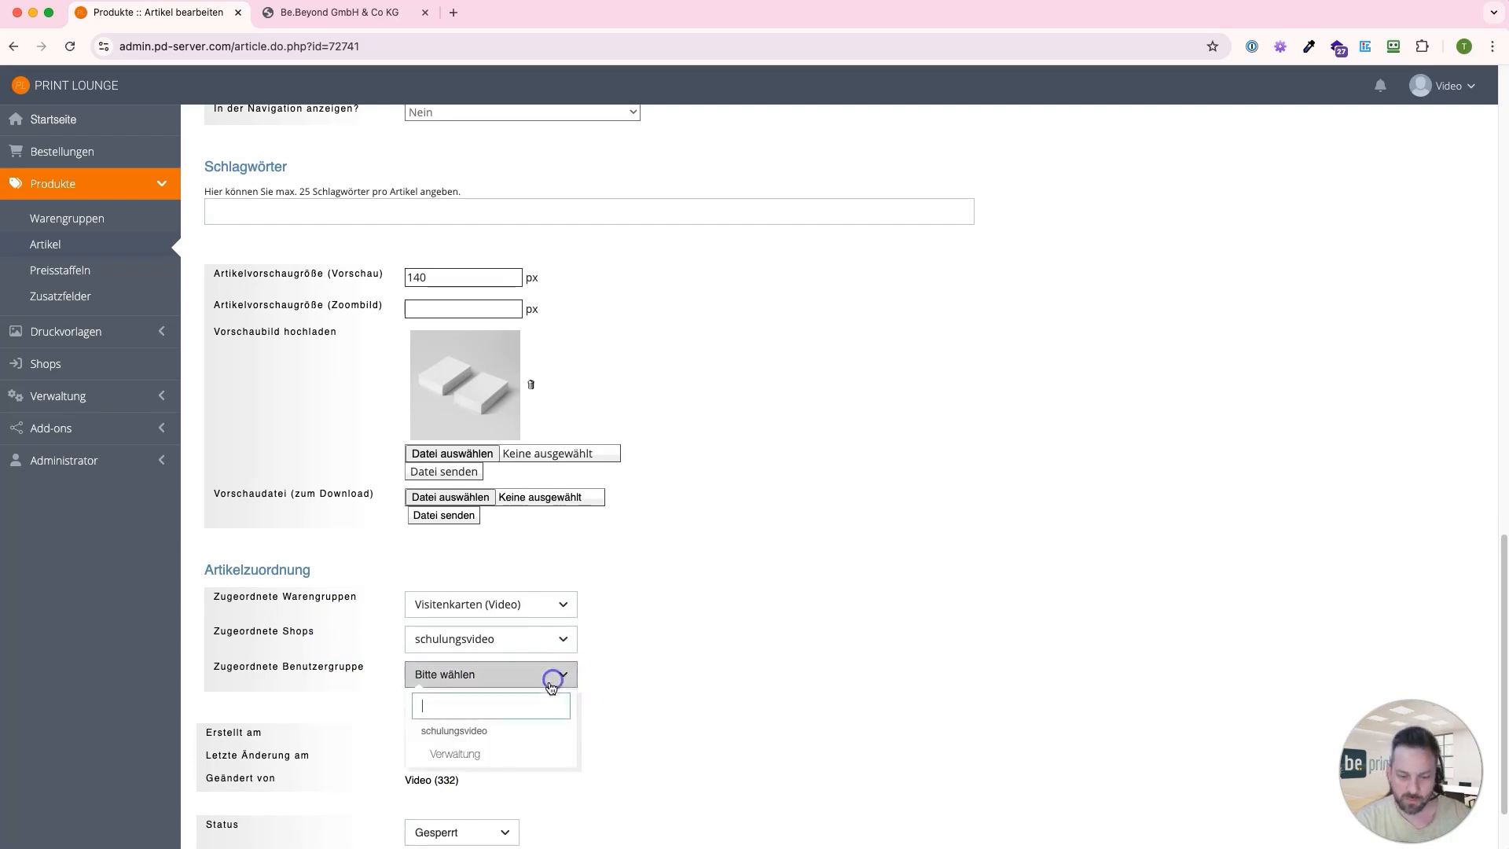
{"action": "left_click", "coordinate": [504, 762]}
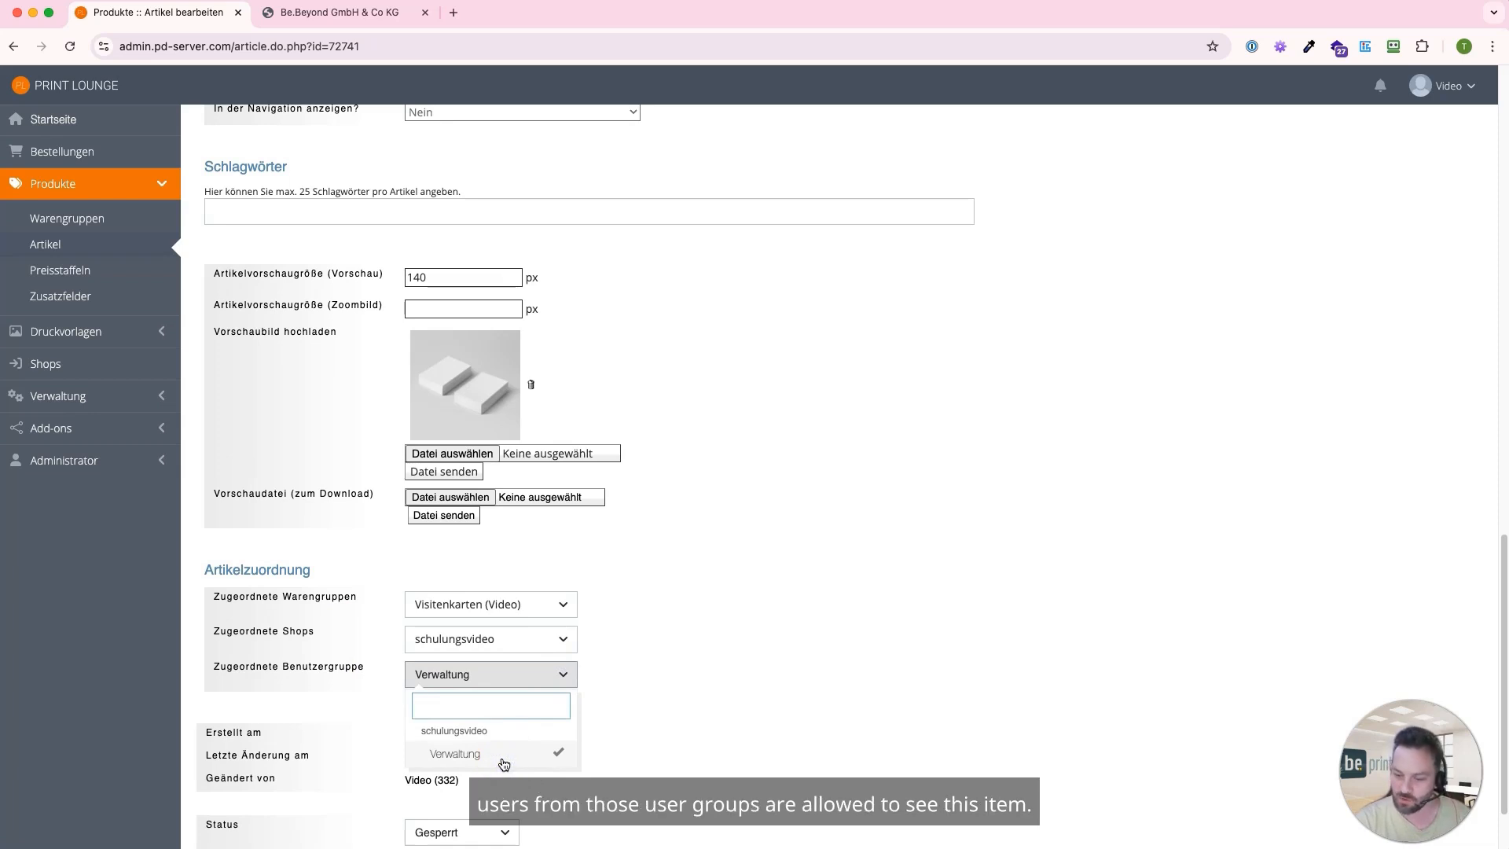
{"action": "left_click", "coordinate": [503, 756]}
{"action": "left_click", "coordinate": [679, 710]}
Set the article's status to "Ok" and save the changes
{"action": "scroll", "coordinate": [603, 707], "scroll_direction": "down", "scroll_amount": 2}
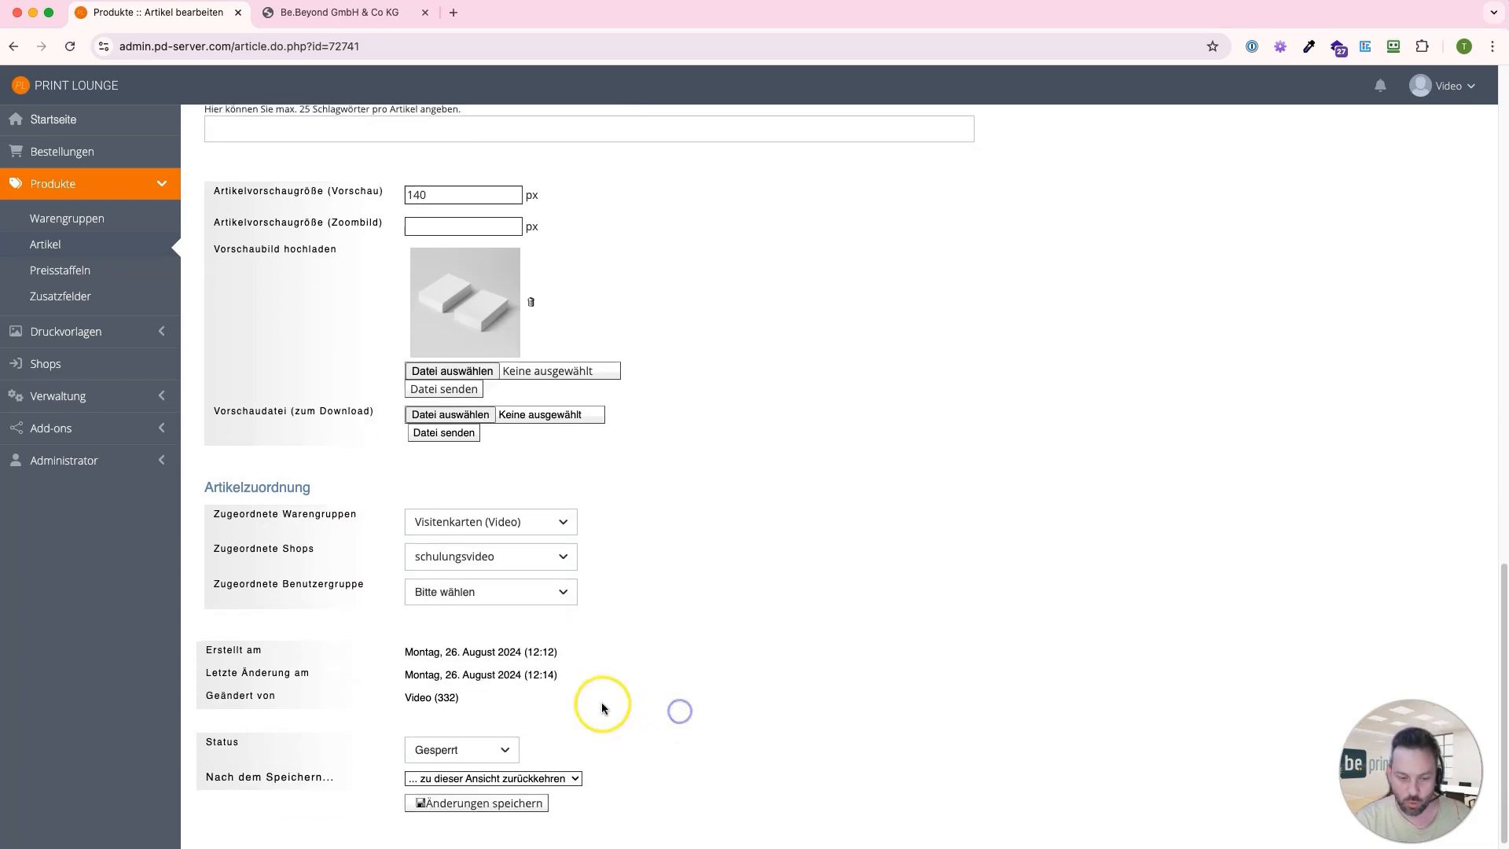
{"action": "left_click", "coordinate": [441, 734]}
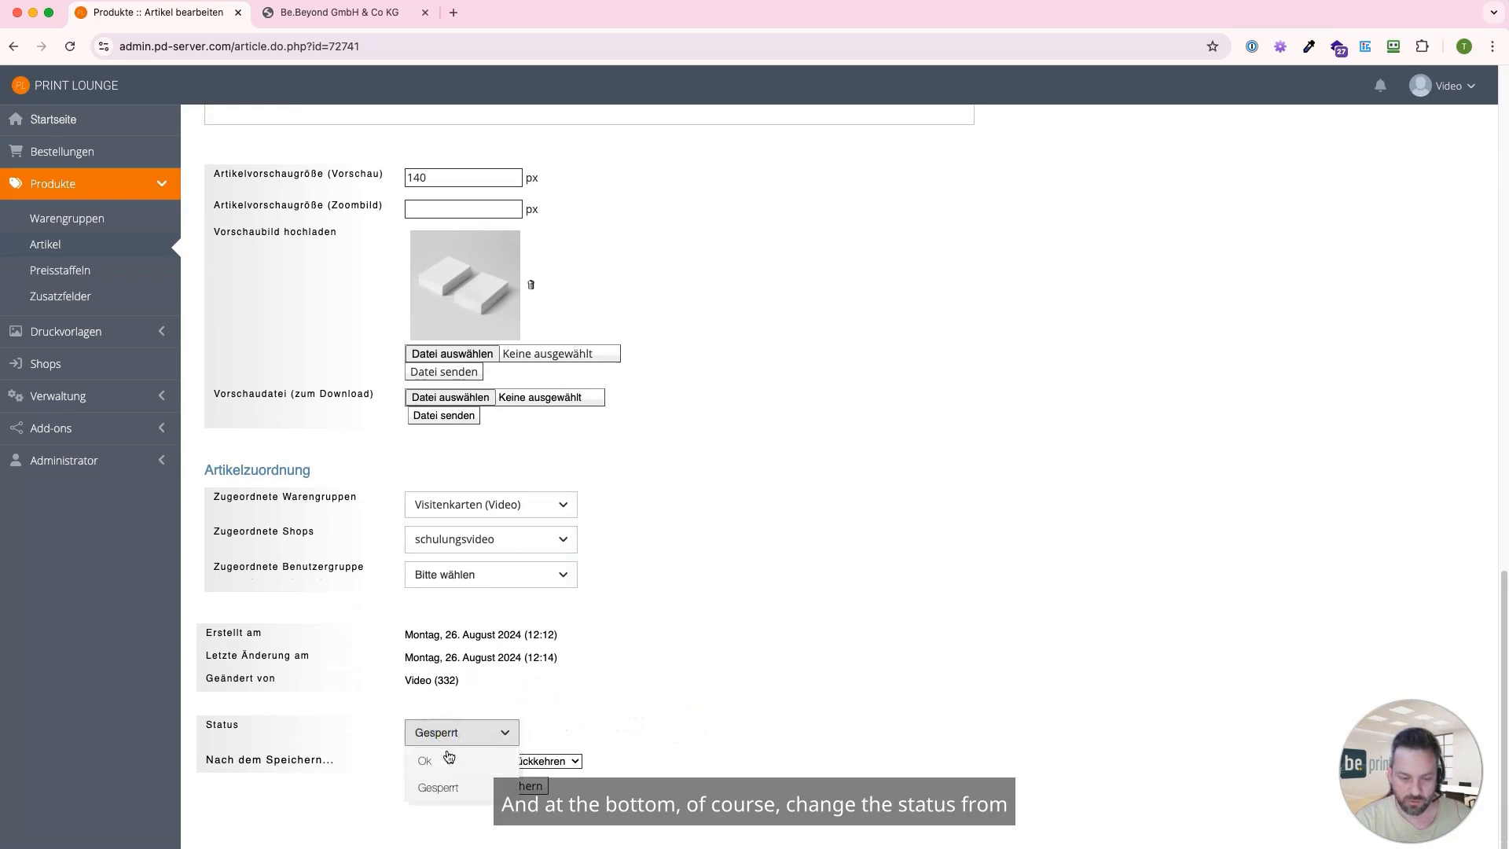
{"action": "left_click", "coordinate": [449, 758]}
{"action": "left_click", "coordinate": [430, 786]}
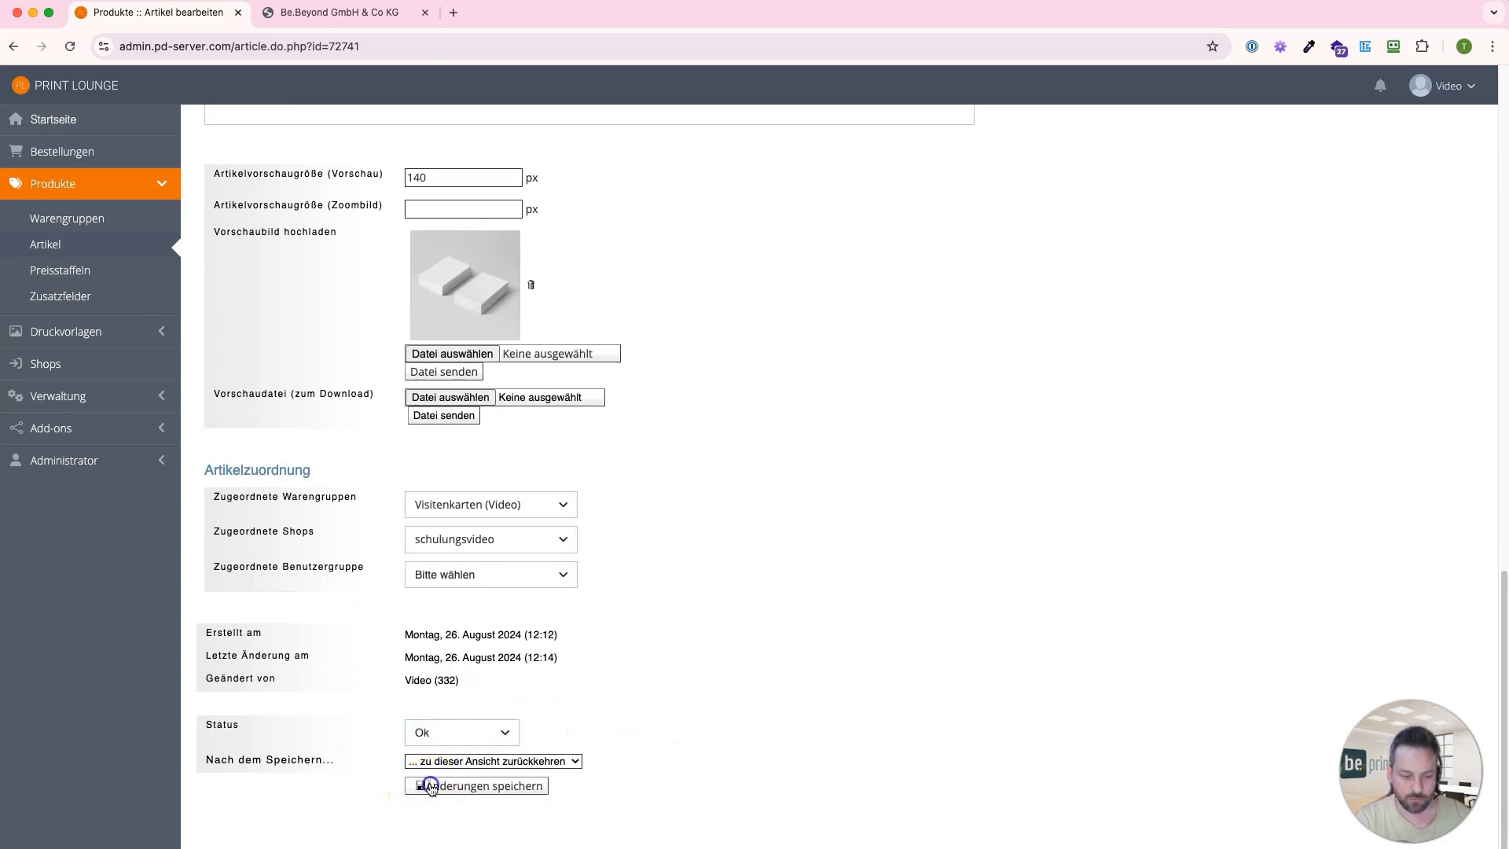
Check the new article in the shop frontend's Visitenkarten group, expanding and collapsing its extended product description
{"action": "left_click", "coordinate": [312, 25]}
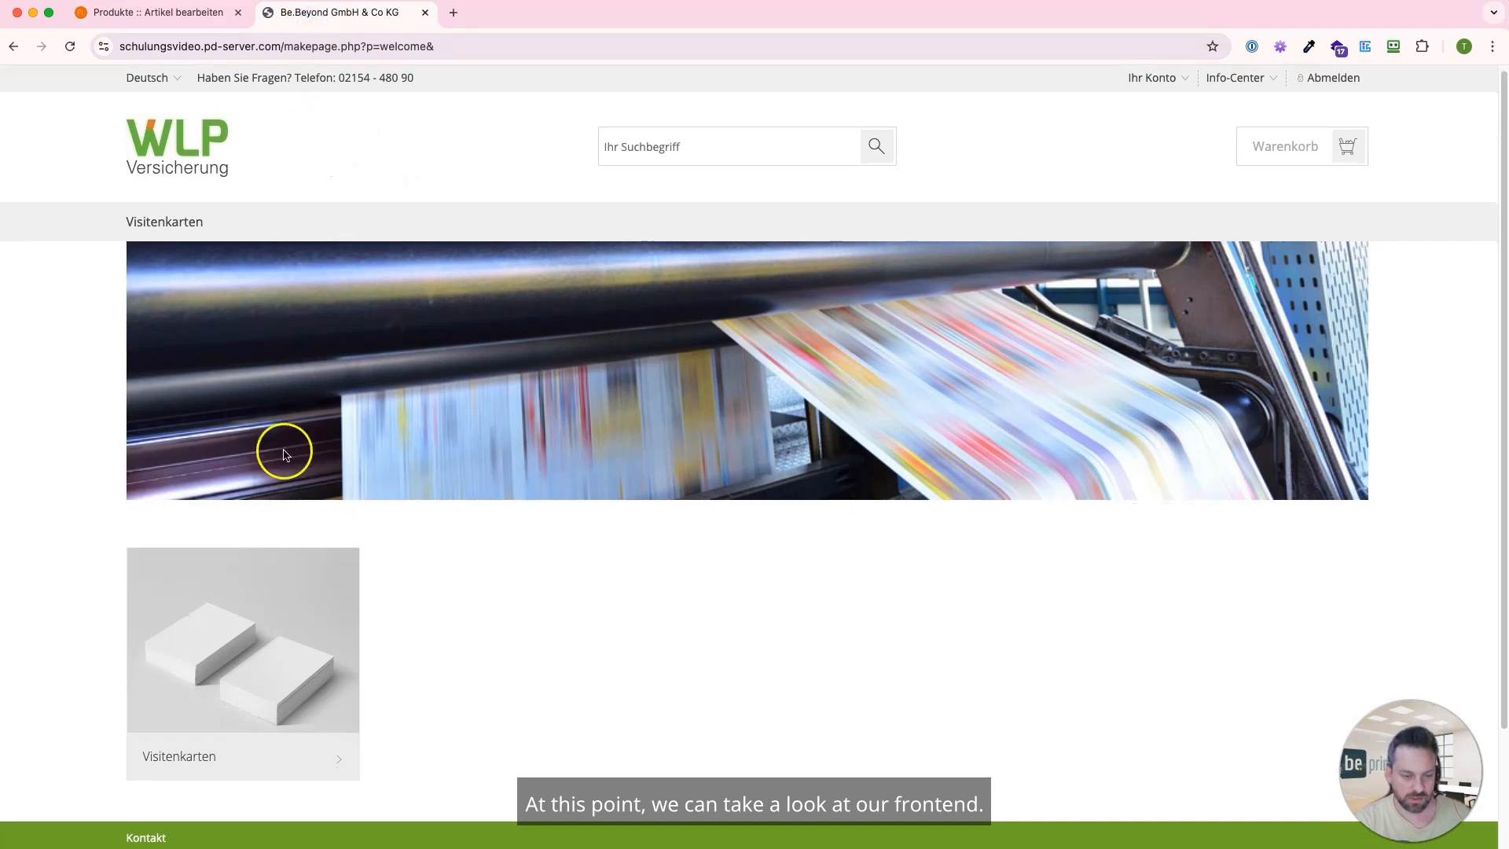
{"action": "left_click", "coordinate": [256, 627]}
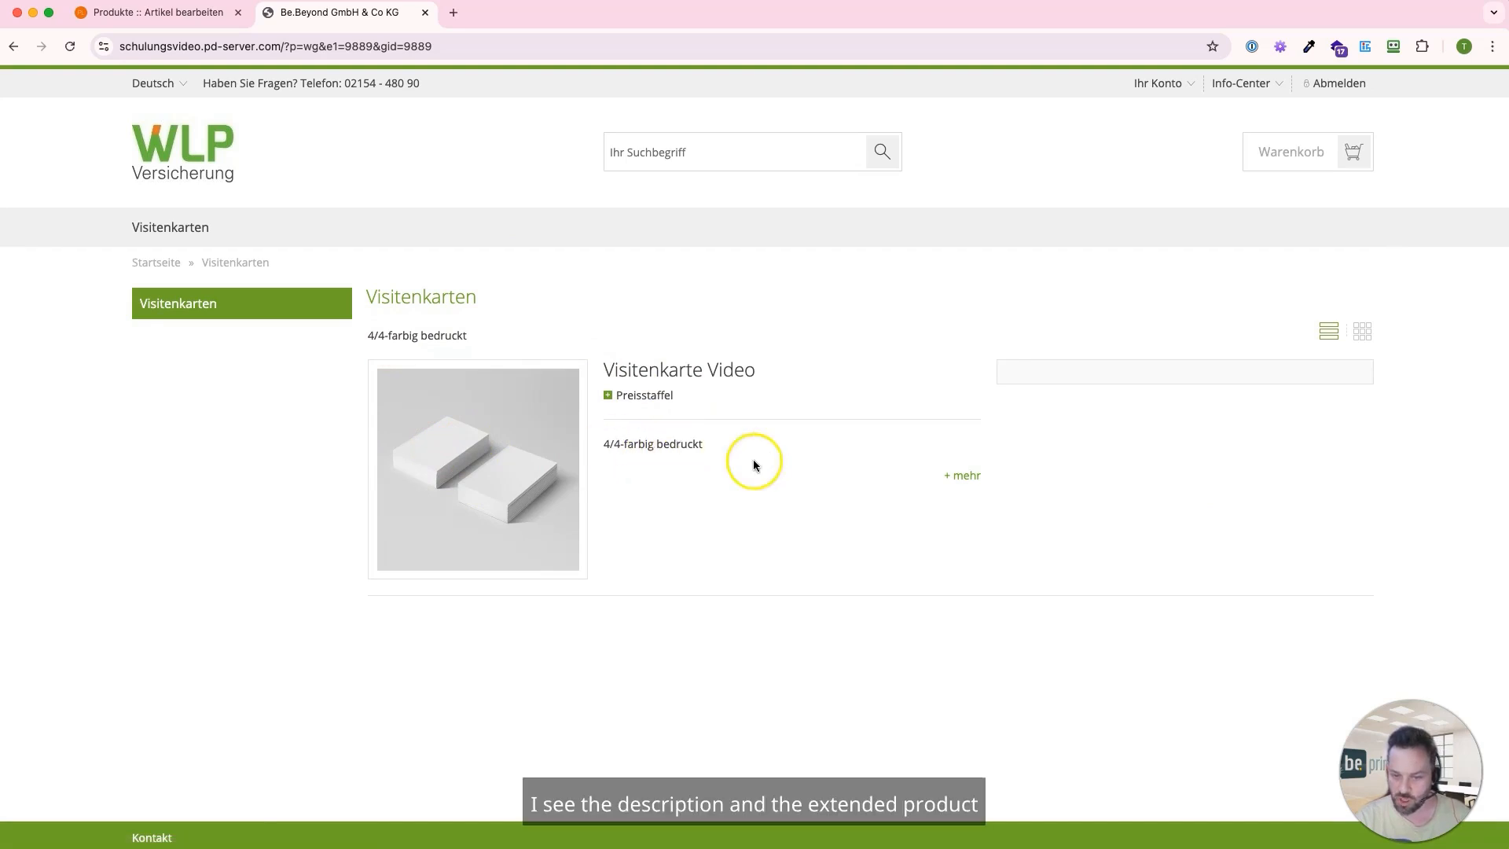
{"action": "left_click", "coordinate": [968, 479]}
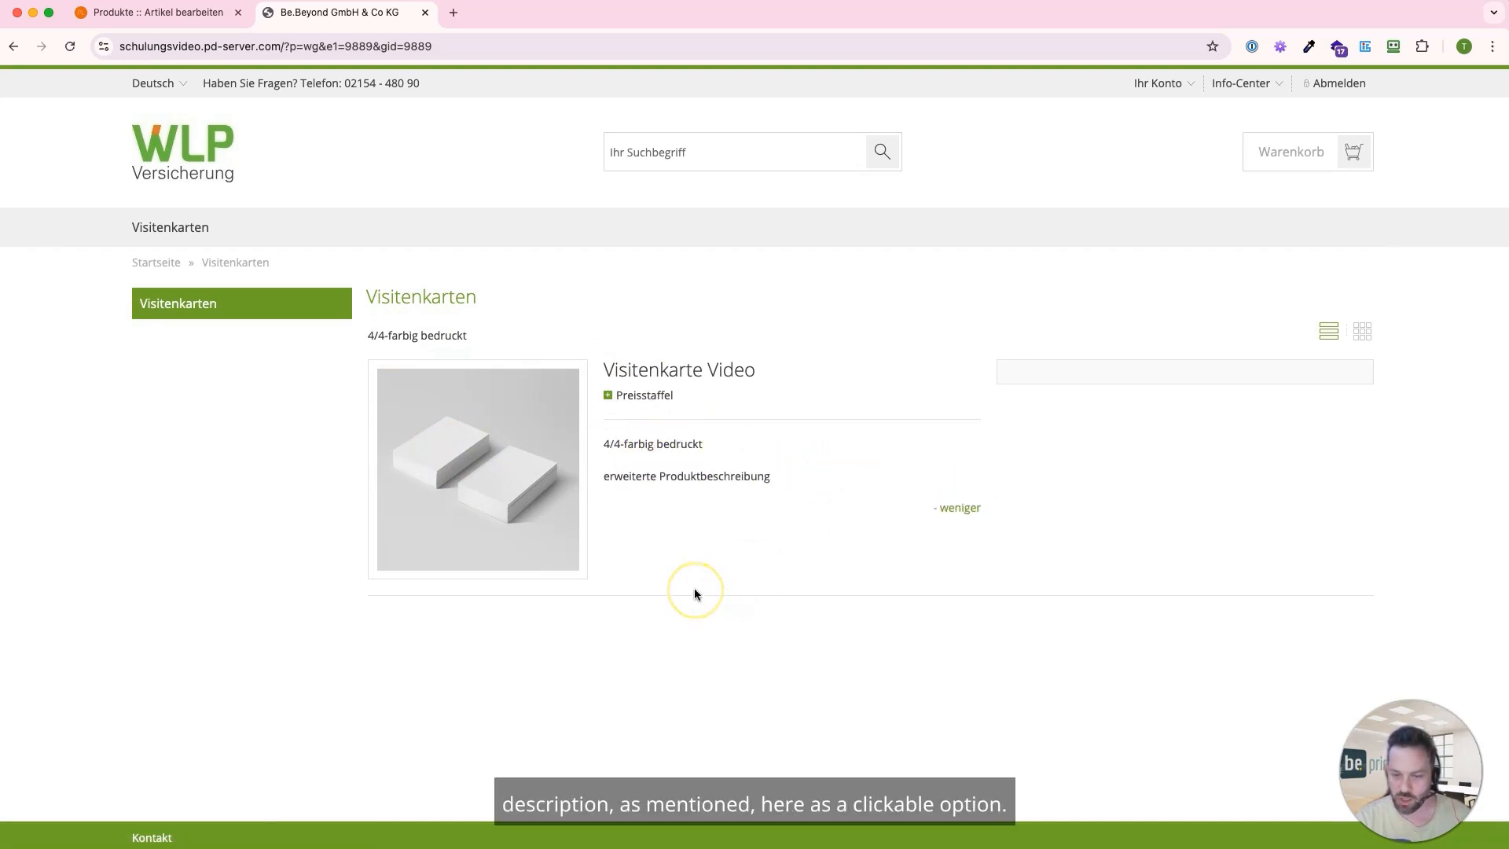
{"action": "left_click", "coordinate": [960, 510]}
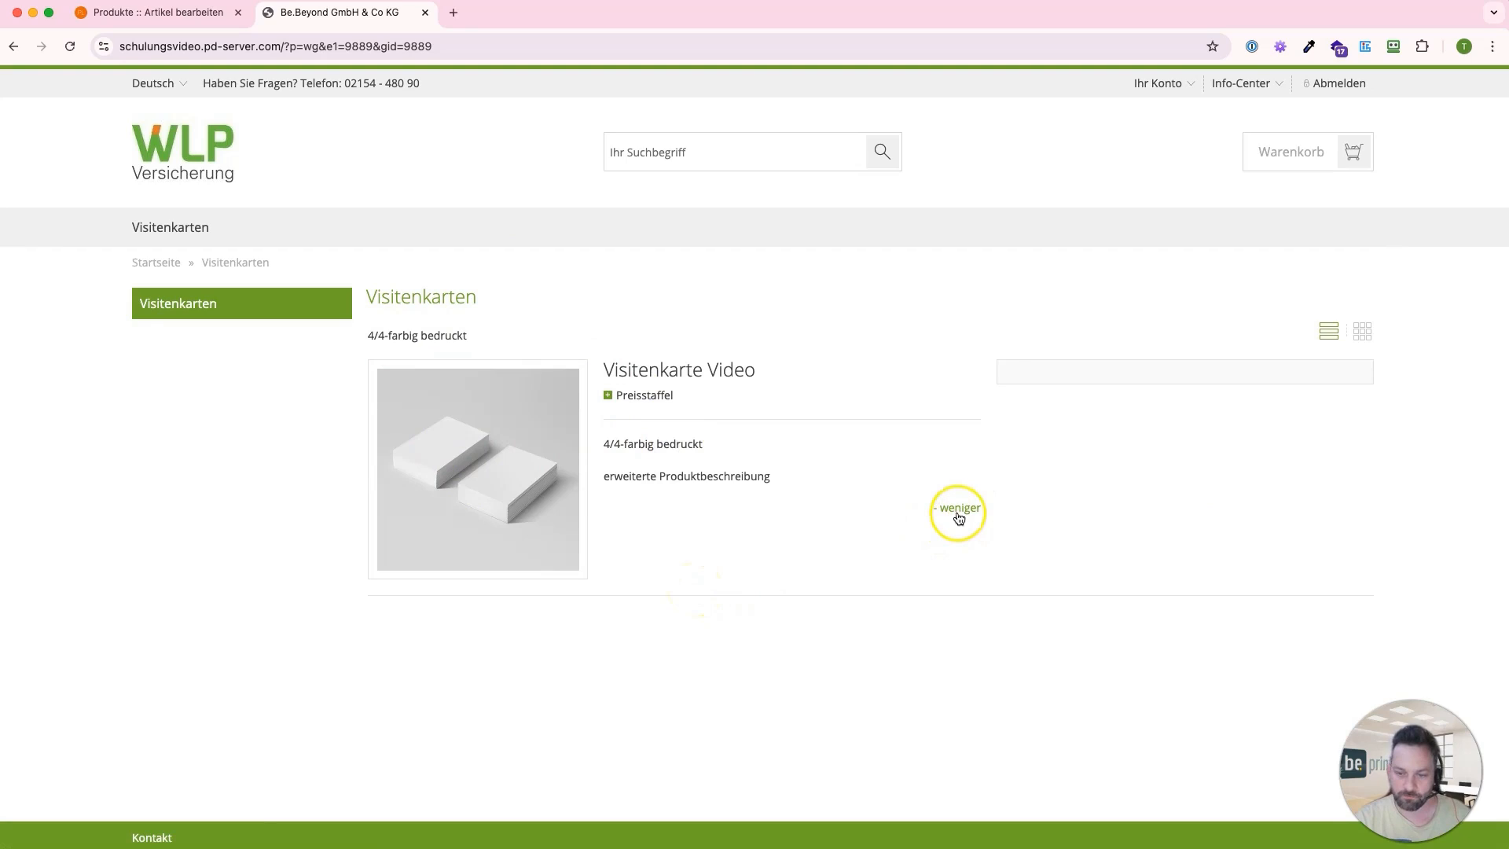